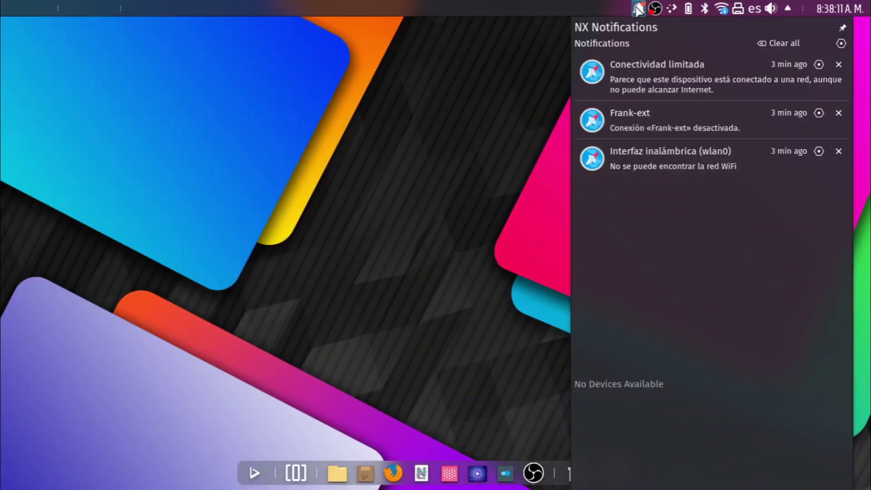
Step: Dismiss the notification list and open the system preferences from the application launcher
click(411, 56)
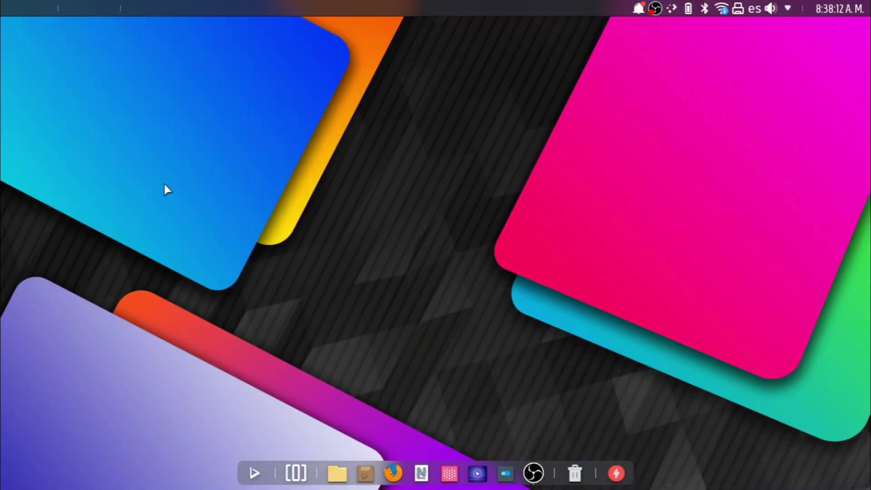
click(256, 474)
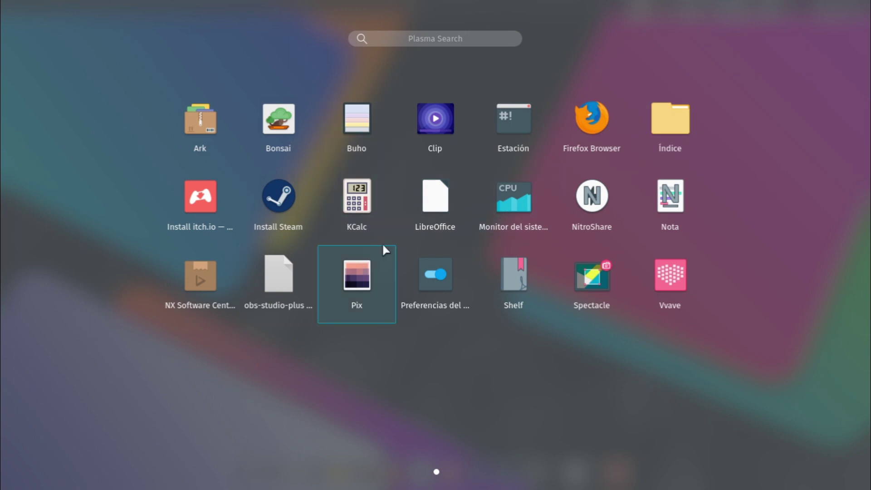
click(431, 273)
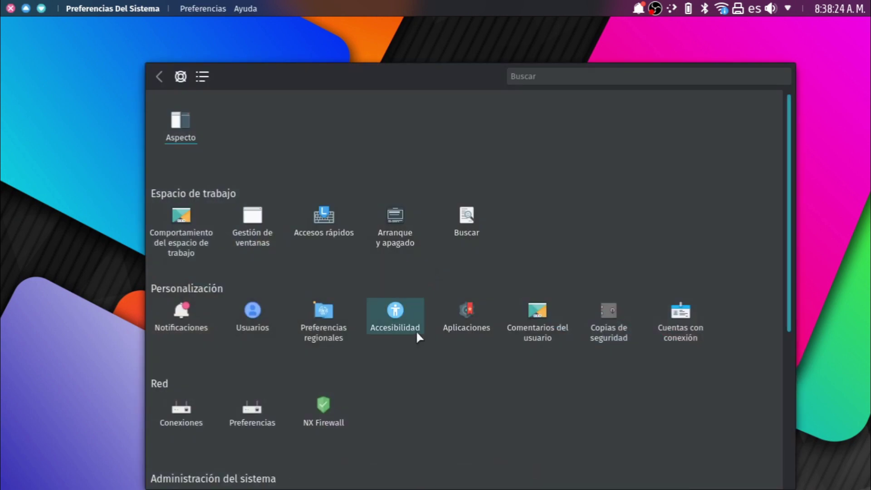
scroll(417, 334, down, 5)
scroll(417, 335, up, 5)
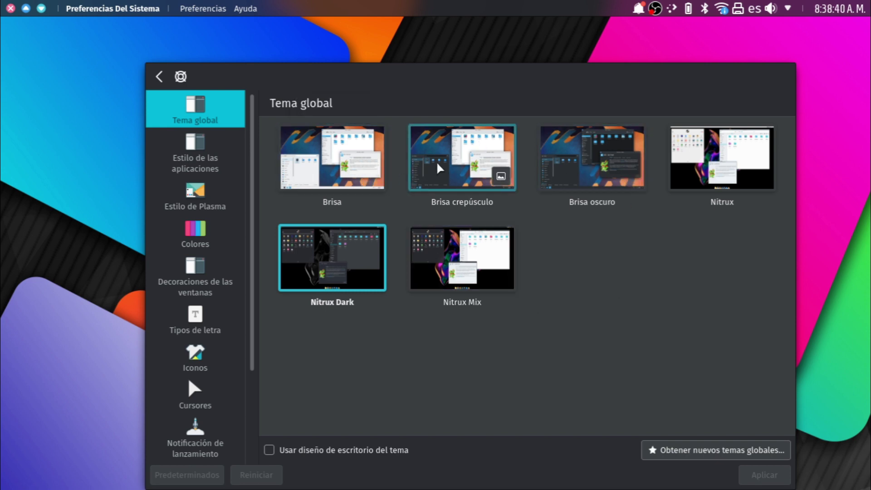
Step: Review the application style, Plasma style, colour, window decoration and icon pages of the appearance settings
click(183, 159)
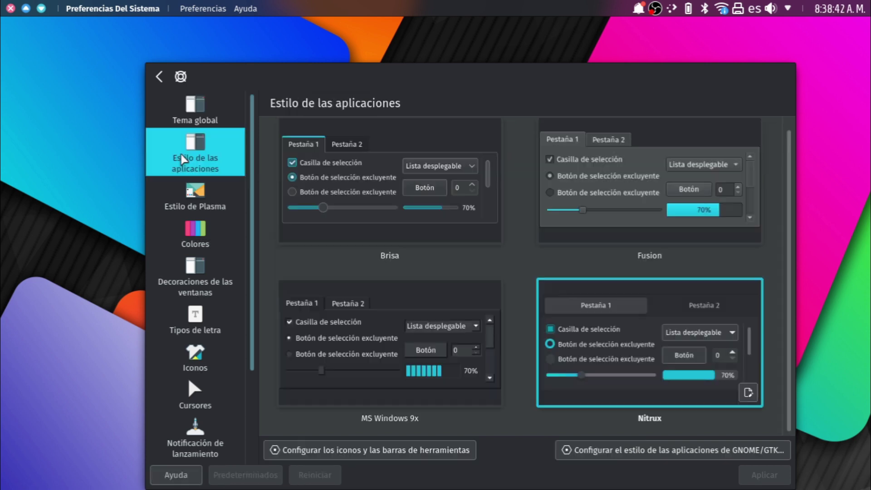
scroll(199, 174, down, 1)
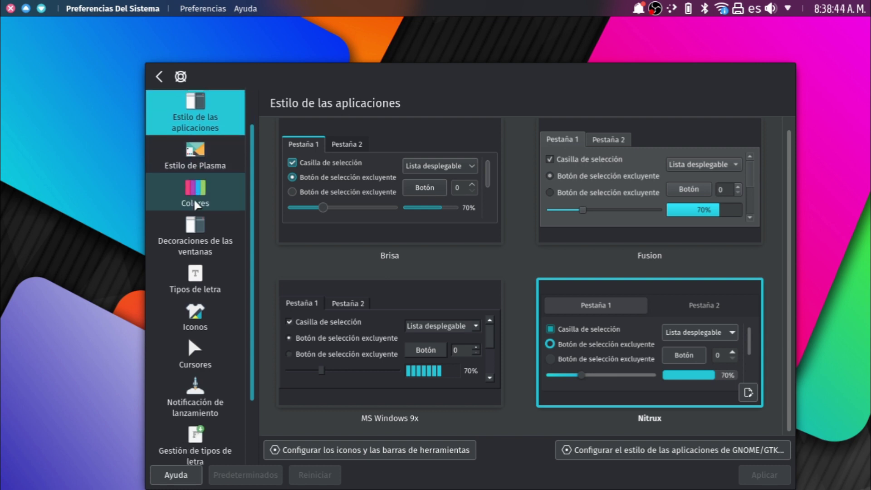
click(199, 173)
click(199, 174)
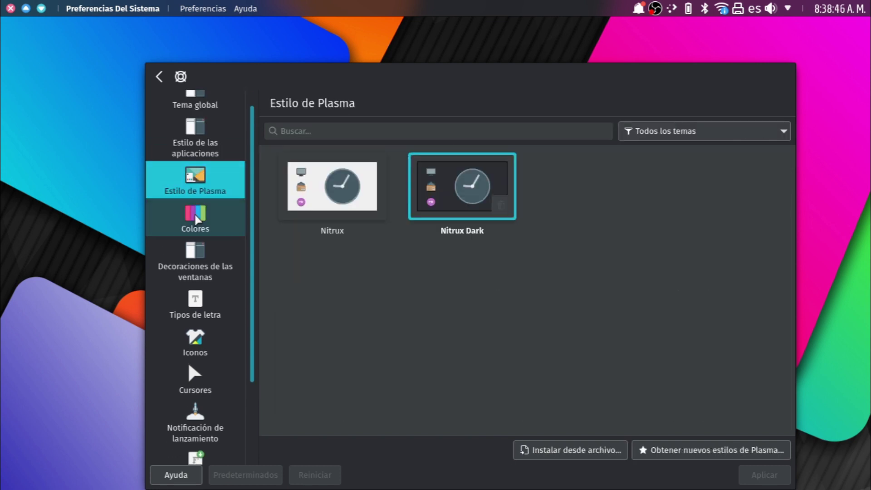
click(196, 219)
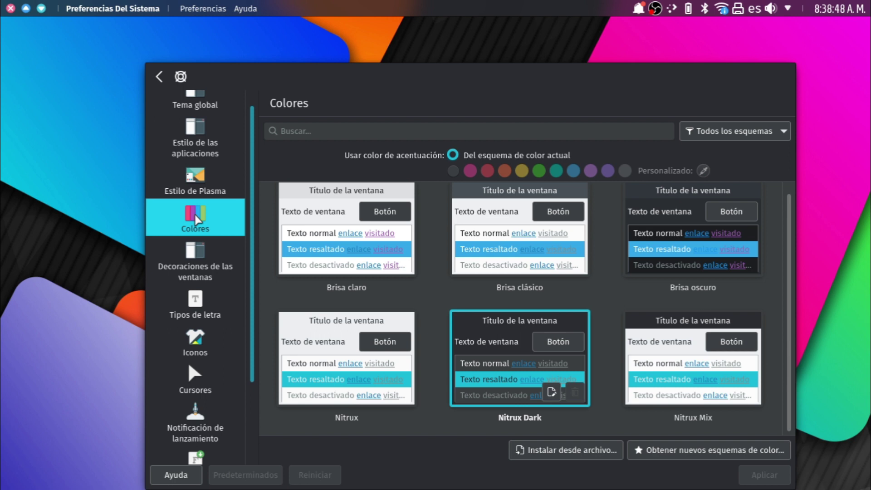
scroll(197, 249, down, 2)
click(197, 249)
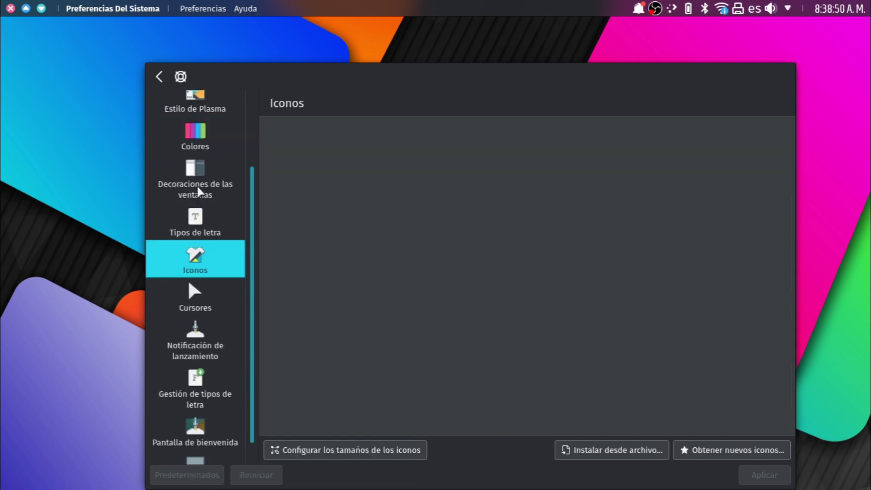
click(198, 191)
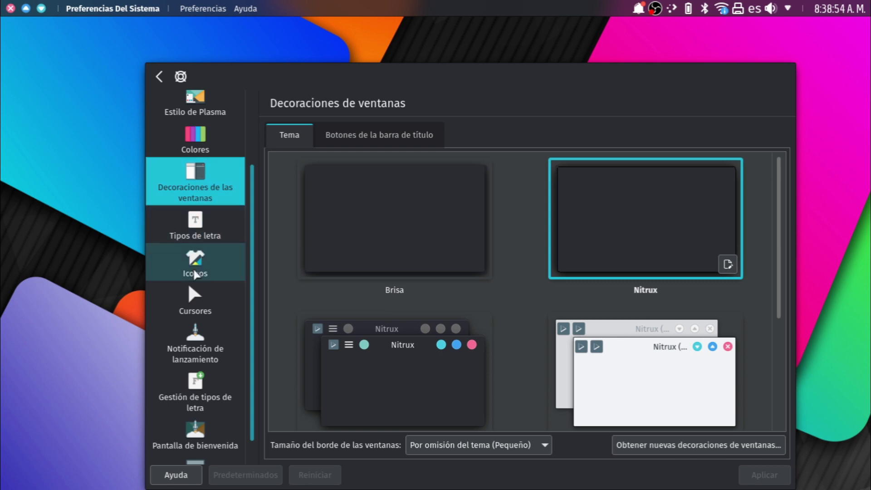
click(195, 272)
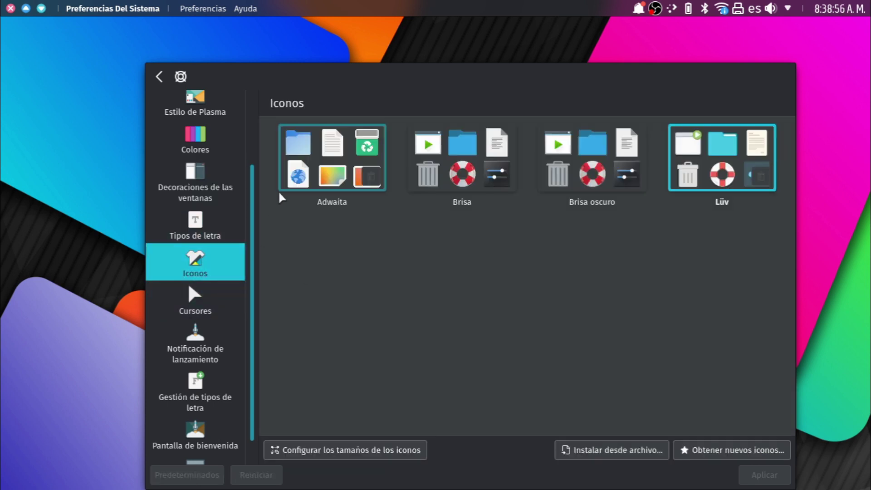
Step: Review the cursor, launch feedback, font management, welcome screen and boot screen pages, and return to the settings overview
click(154, 314)
click(192, 350)
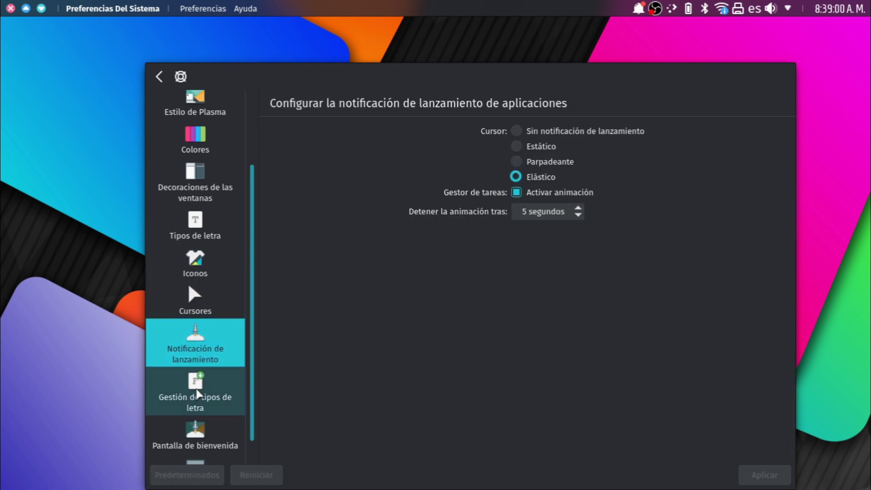
click(197, 395)
click(202, 437)
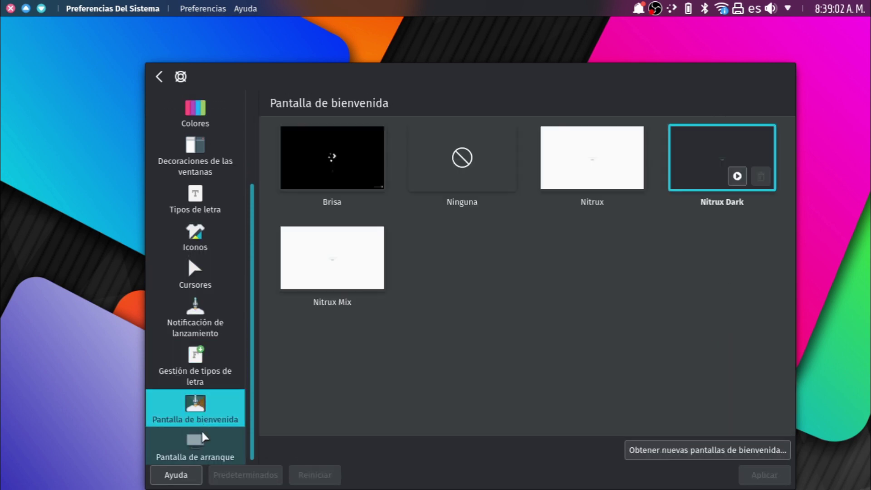
click(202, 437)
scroll(195, 377, up, 3)
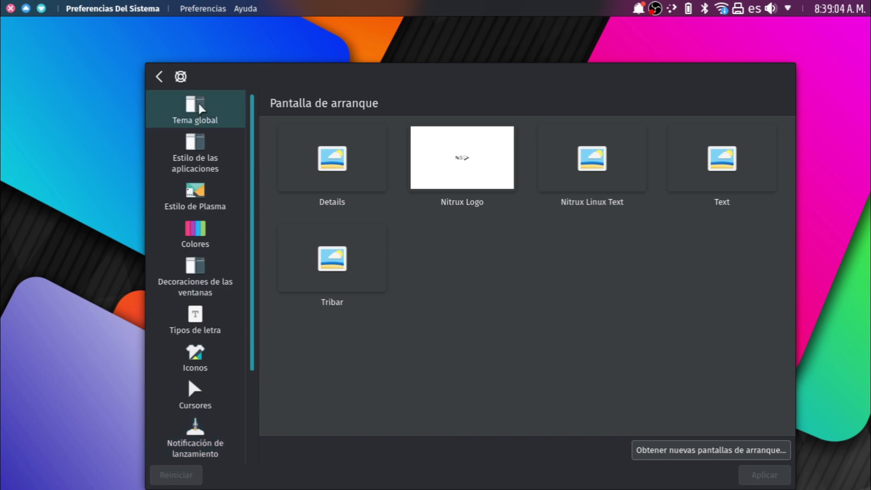
click(159, 76)
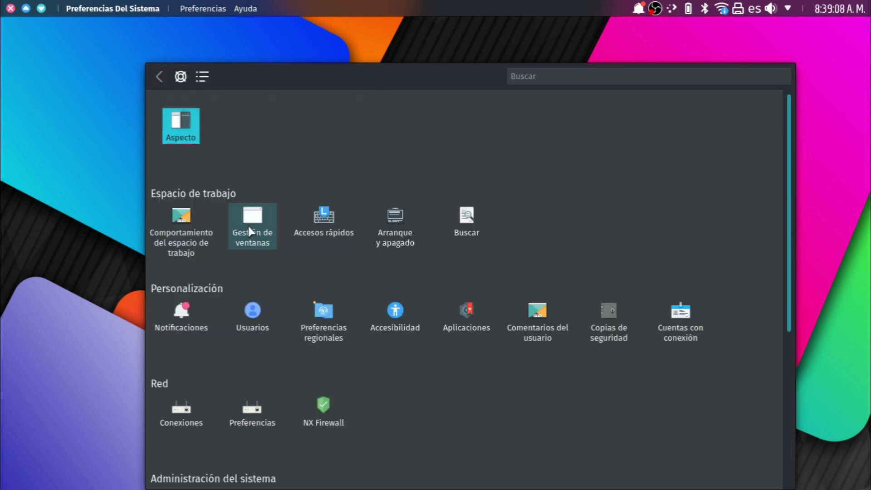
Step: Look through the settings categories from workspace to hardware and close the system preferences
mouse_move(250, 232)
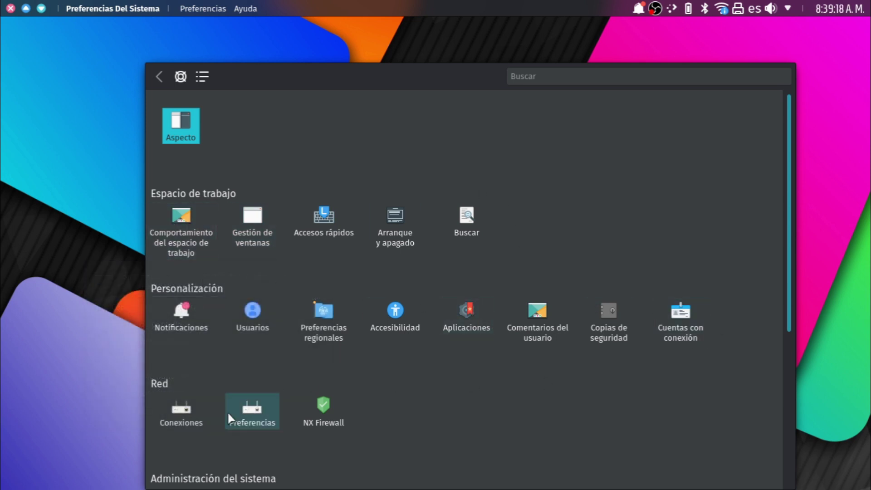
scroll(444, 410, down, 5)
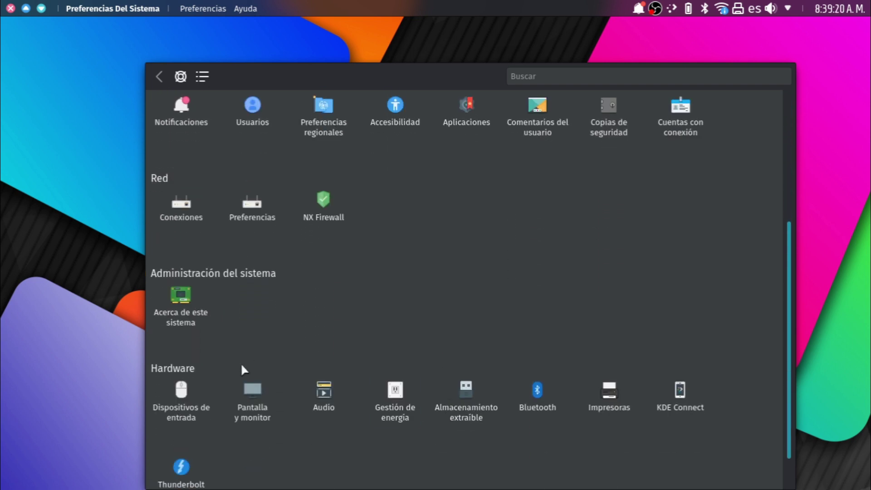
scroll(242, 367, down, 1)
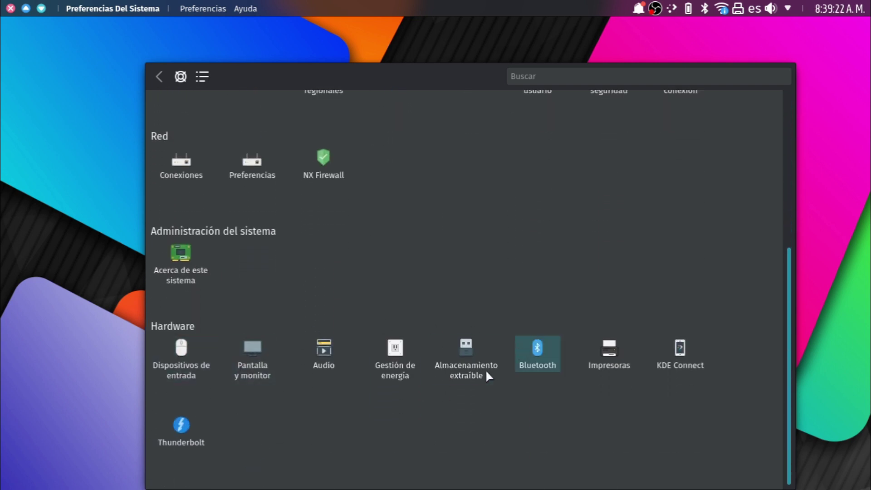
mouse_move(462, 378)
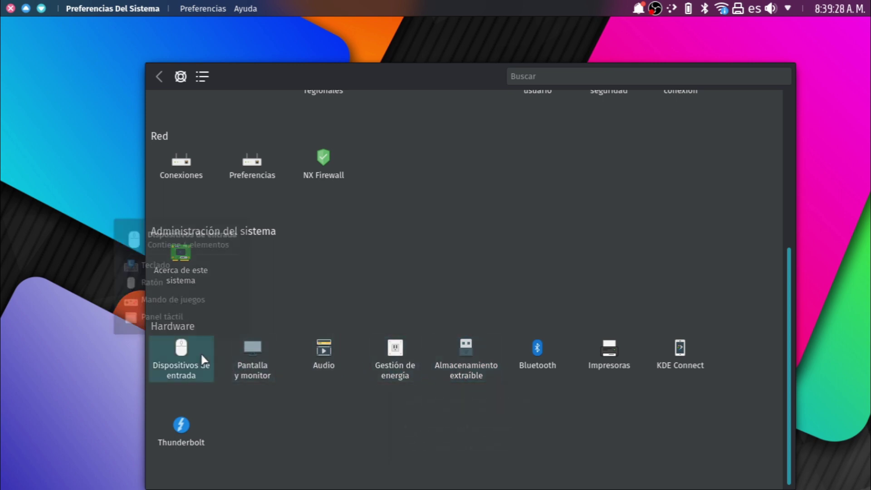
scroll(200, 353, up, 5)
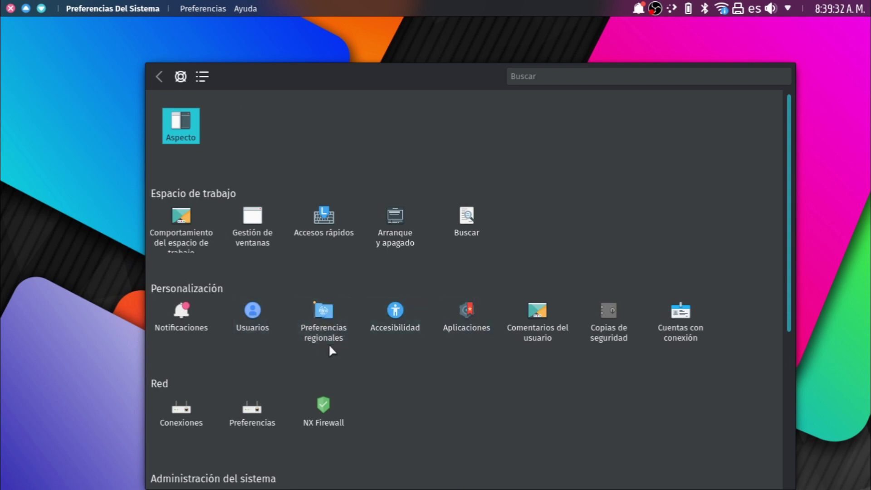
scroll(330, 363, down, 5)
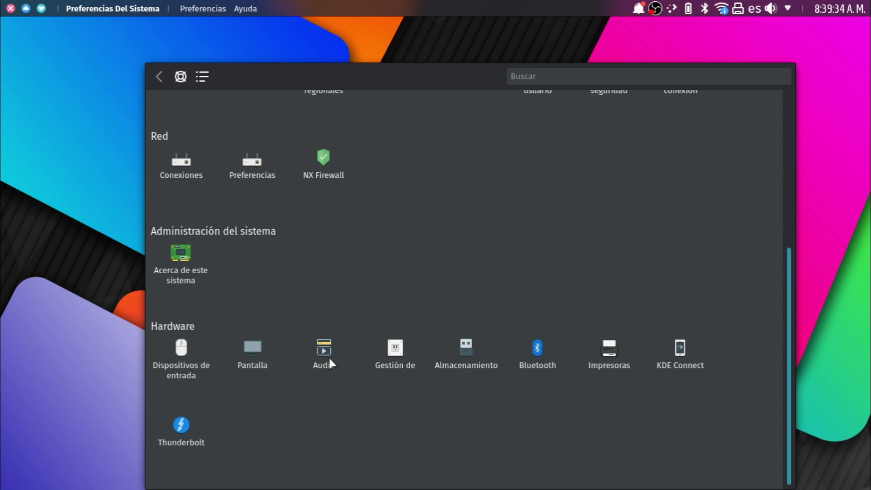
click(11, 8)
Step: Launch LibreOffice from the application launcher and create a new Writer document
click(257, 475)
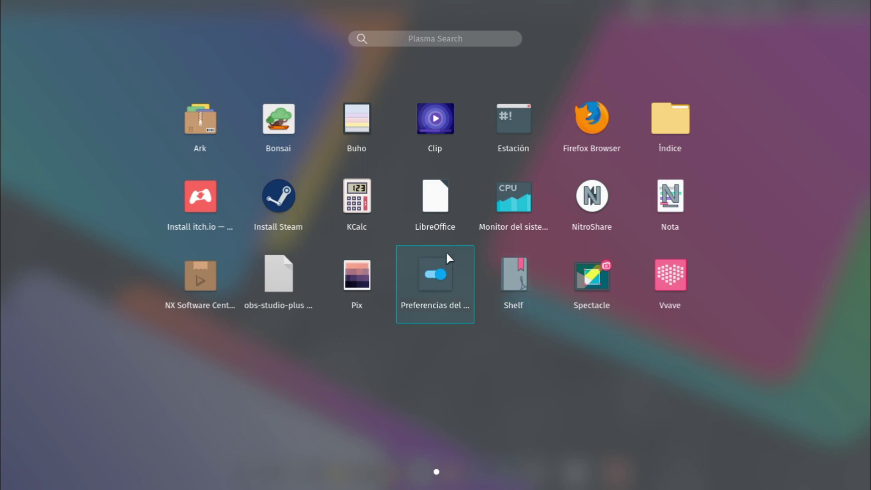
click(443, 216)
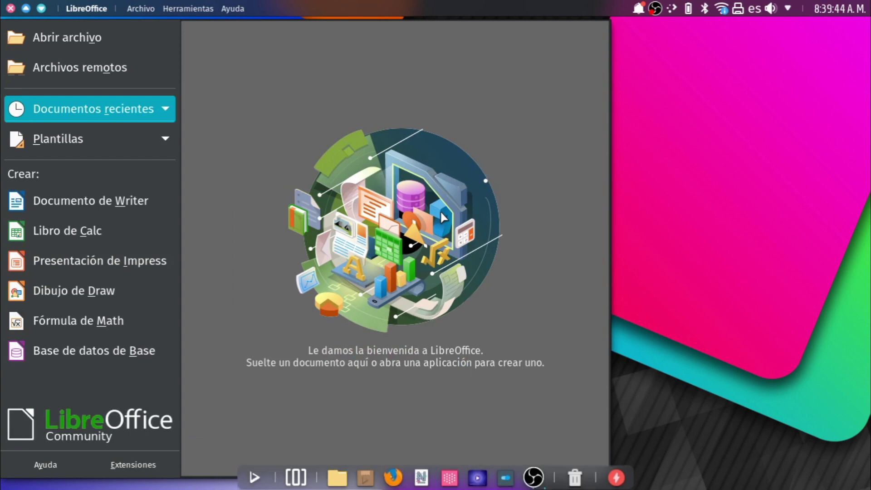
click(107, 210)
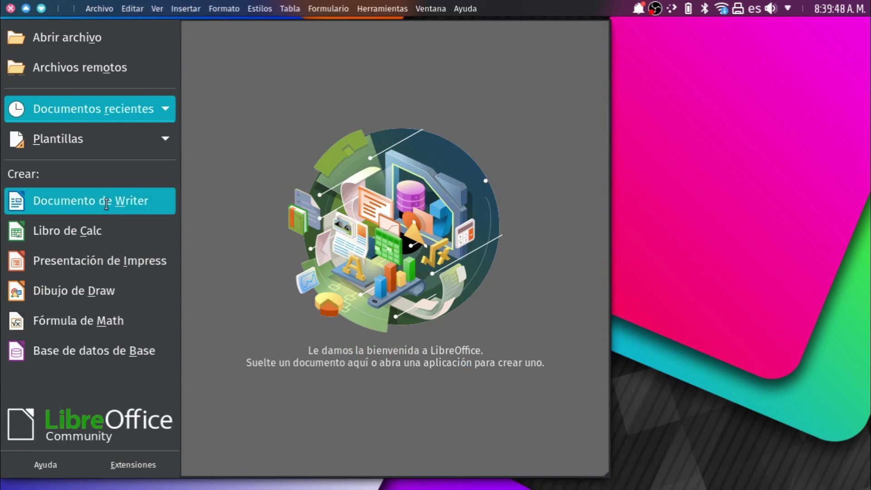
Step: Write the line "Hola como estan chicos /as /es" at the start of the blank document
text(hola como estan ch)
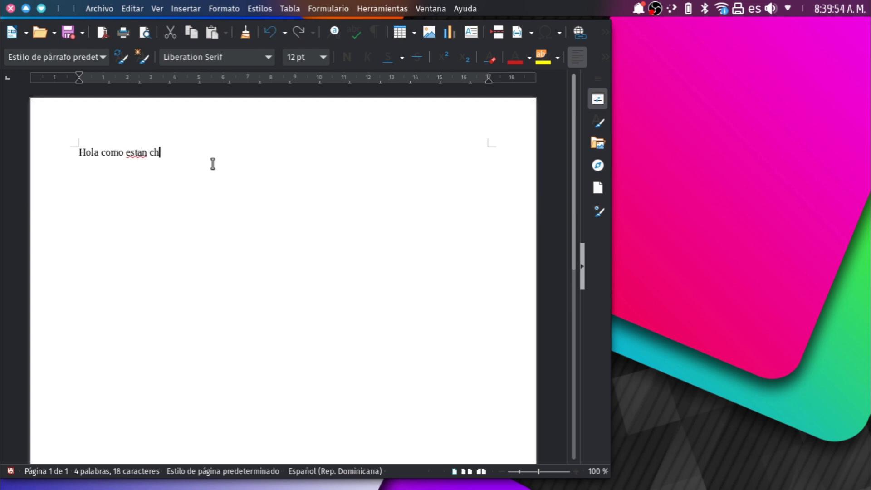
text(o)
key(BackSpace)
key(BackSpace)
text(os /as)
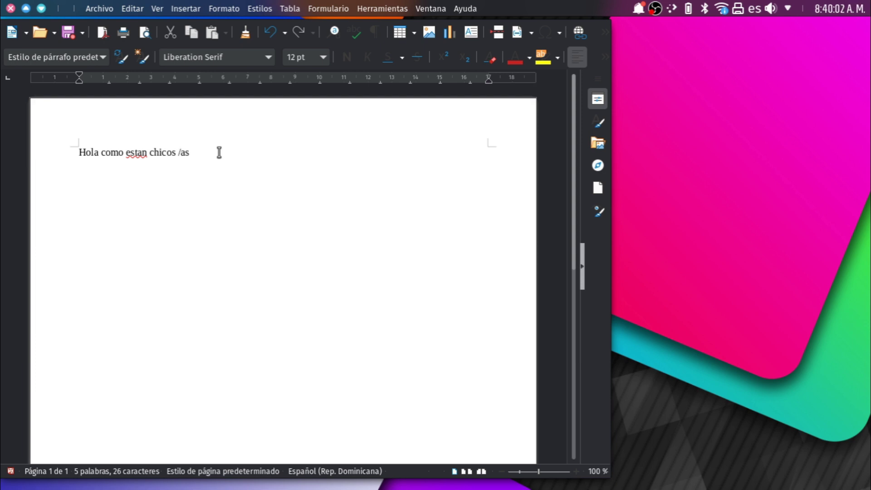
text( /es)
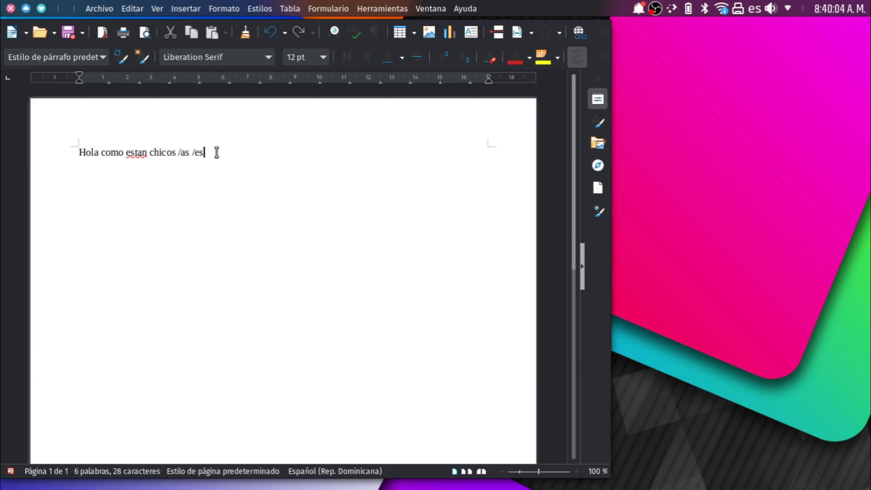
Step: Cut the whole greeting line out of the document
drag(204, 152, 78, 153)
key(ctrl+x)
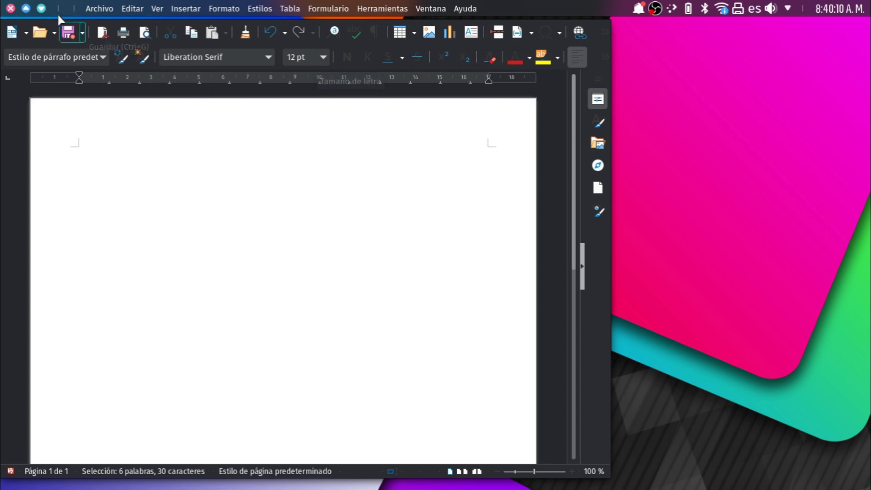
Step: Try out maximizing, minimizing and restoring the Writer window, and close the document without saving
click(27, 9)
click(28, 8)
click(41, 9)
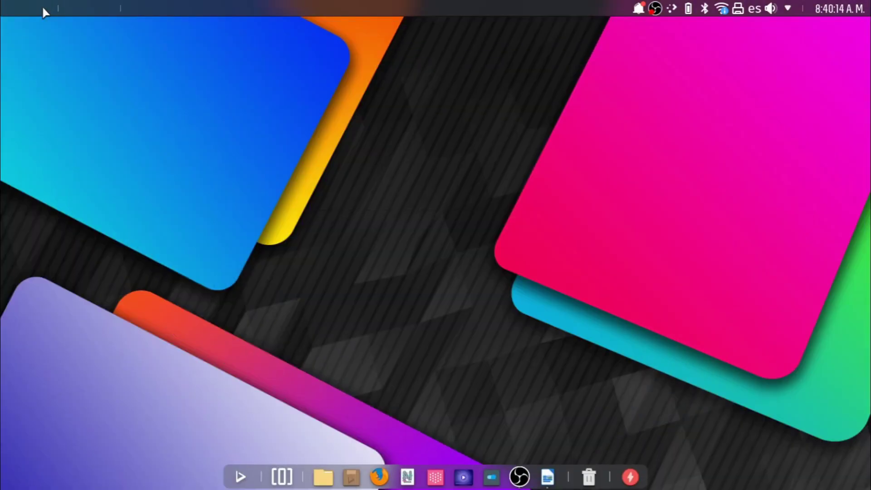
click(550, 473)
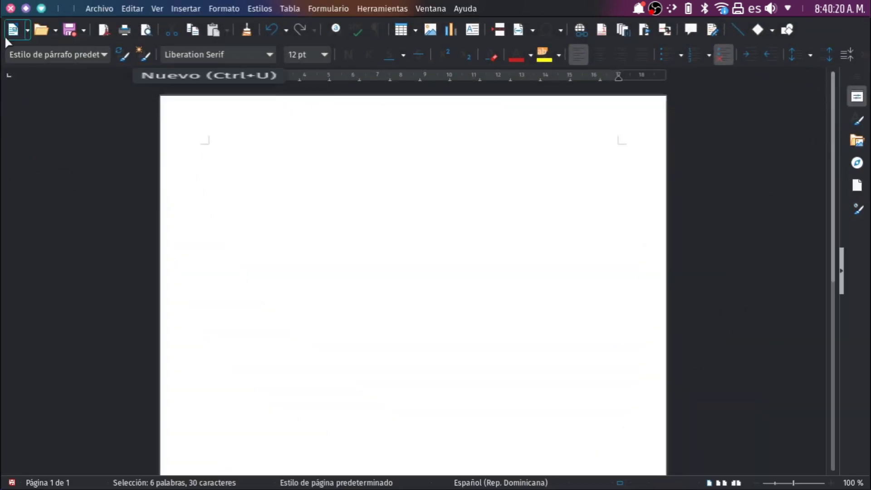
click(10, 8)
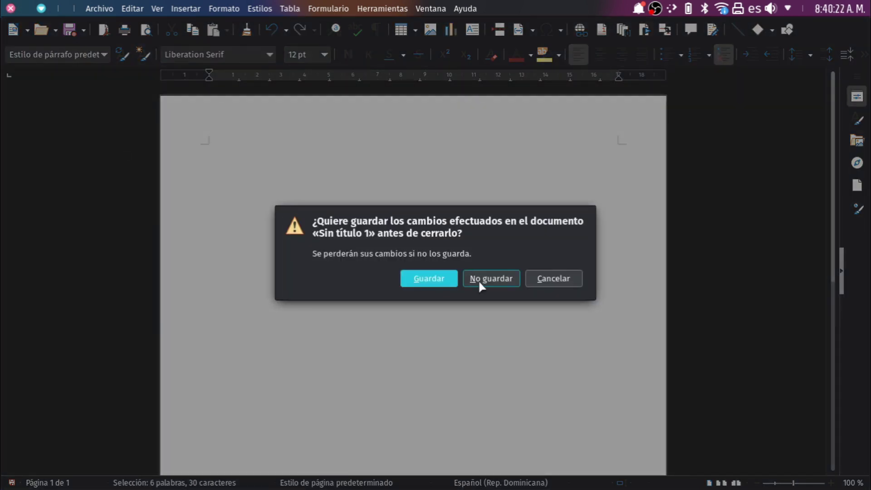
click(478, 279)
Step: Reopen the LibreOffice start centre from the application launcher, and switch to OBS Studio and back
click(243, 476)
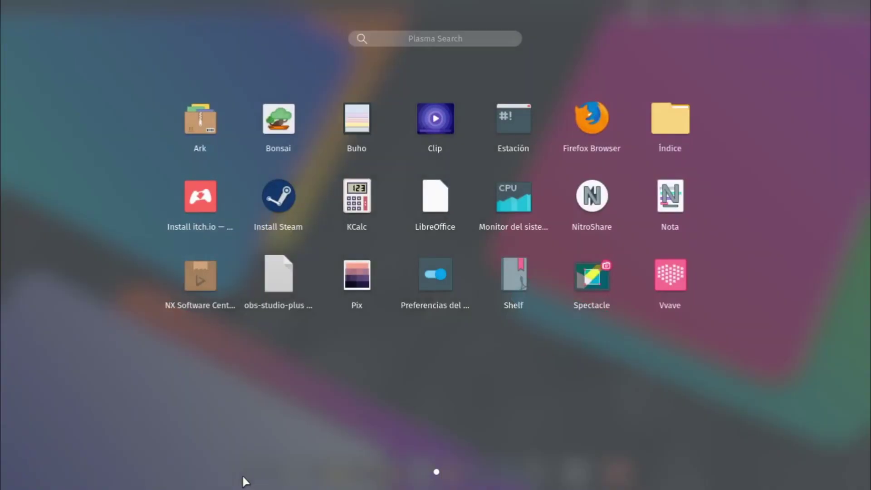
click(414, 208)
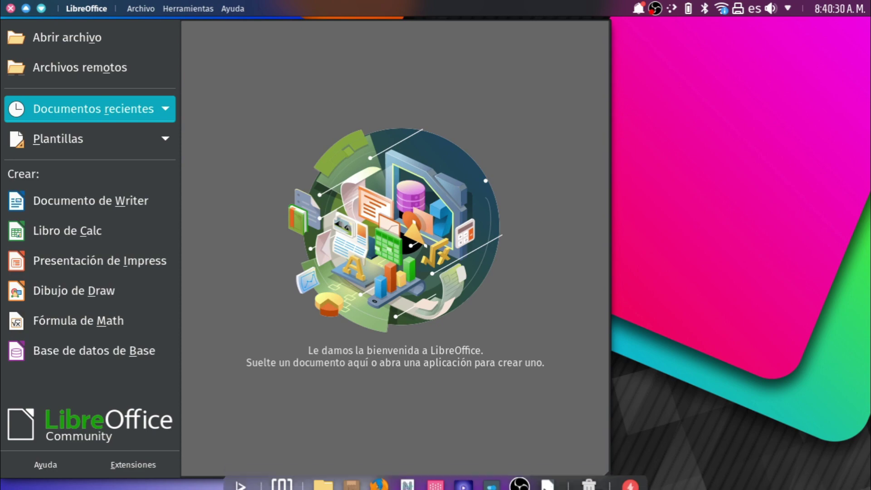
click(520, 475)
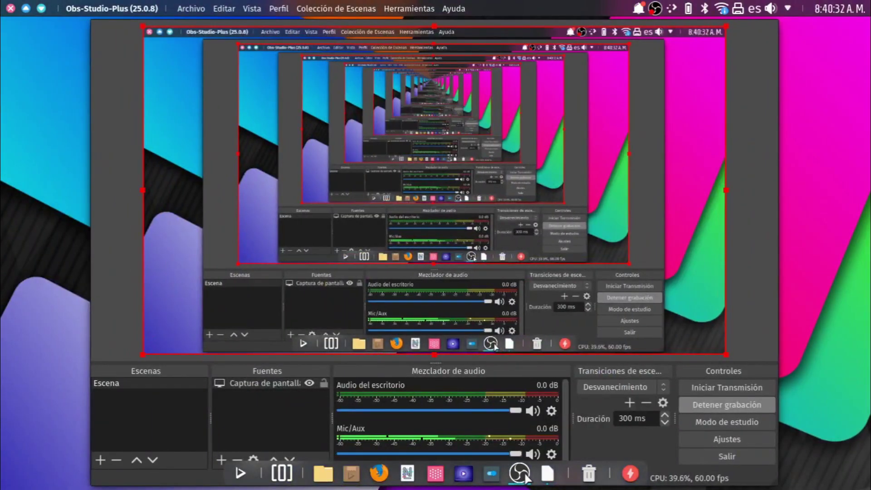
click(522, 474)
click(548, 473)
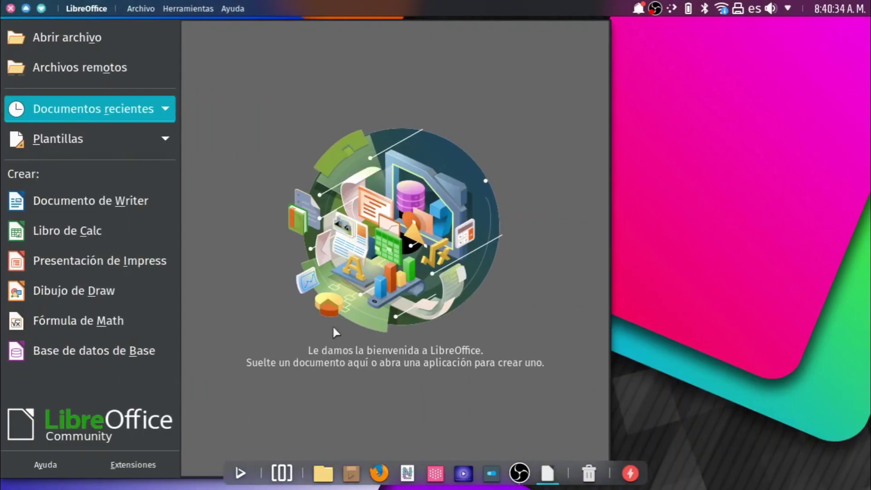
Step: Create a new Calc spreadsheet and enter 7 in cells B8 and B7
click(37, 237)
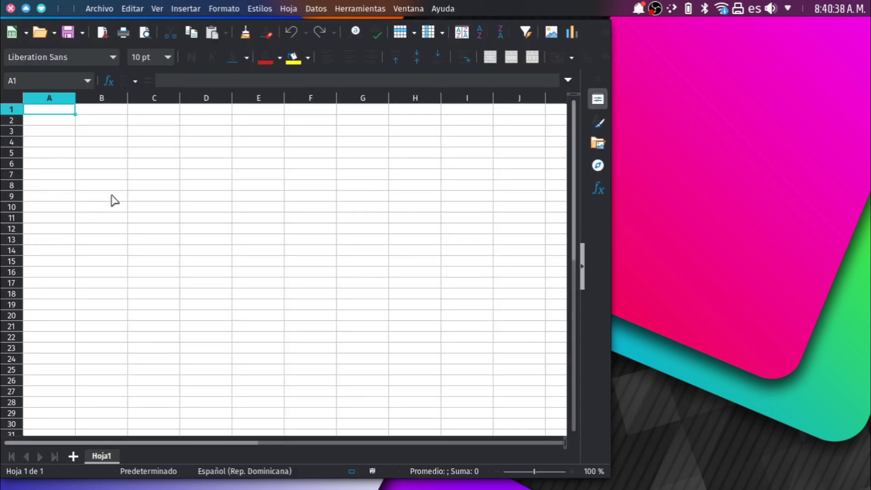
click(119, 188)
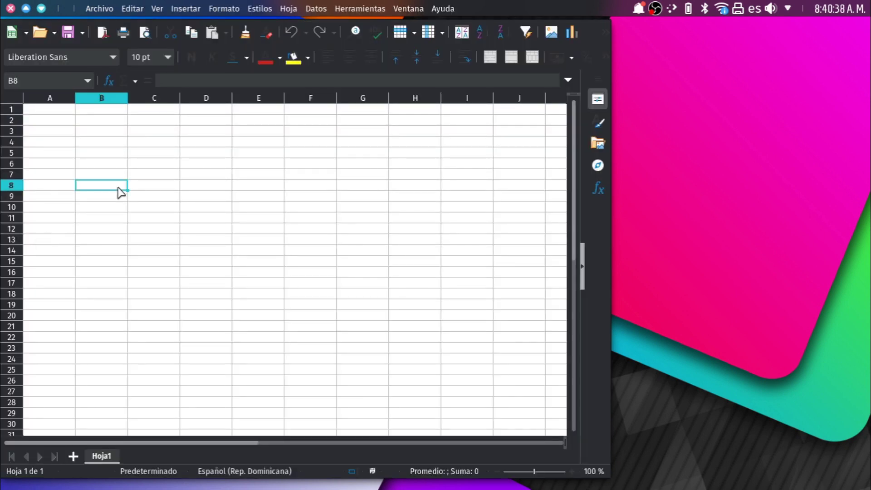
text(7)
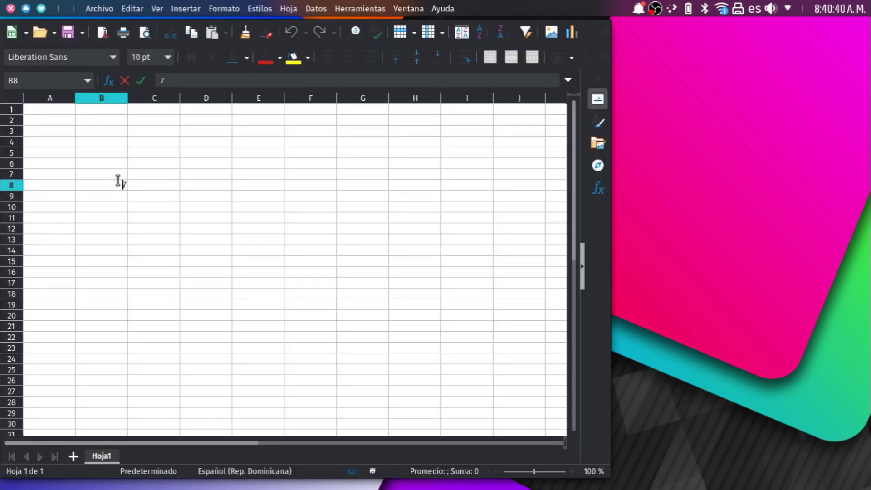
click(117, 176)
text(7)
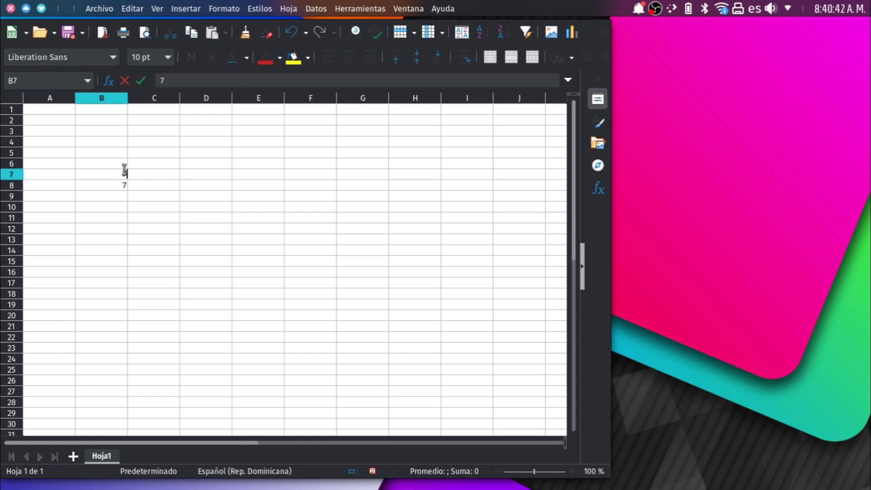
Step: Enter a formula in cell C7 that adds cells B8 and B7
click(144, 175)
text(=)
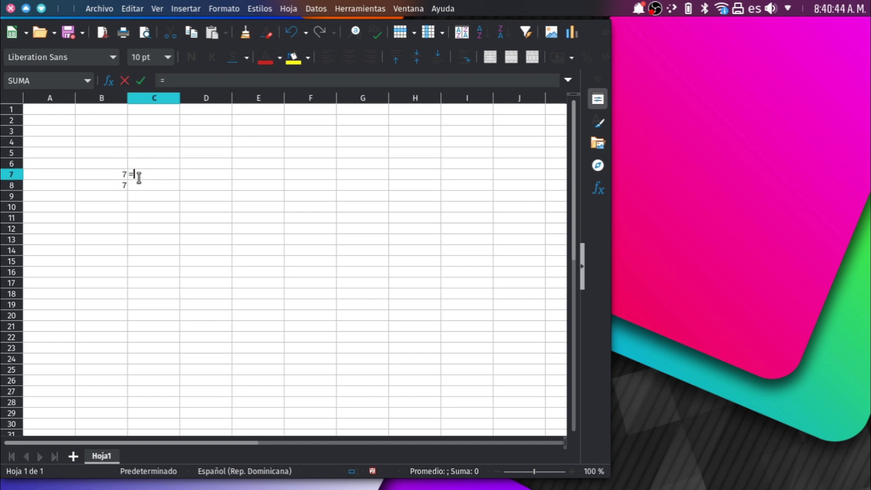
click(124, 184)
text(+)
click(122, 175)
key(Return)
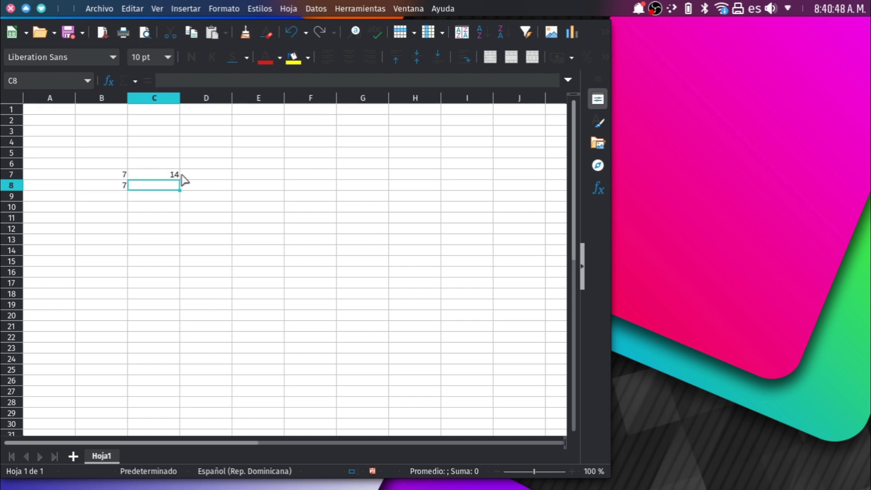
Step: Close the spreadsheet without saving and reopen the LibreOffice start centre from the application launcher
click(12, 8)
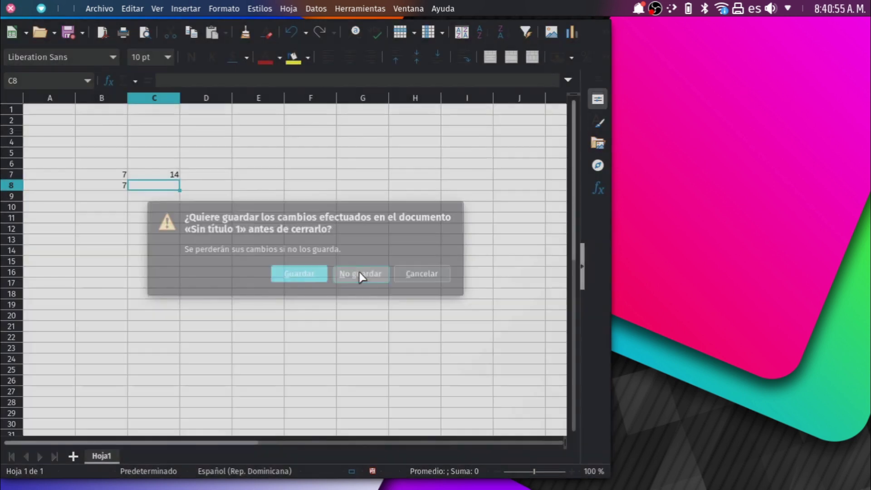
click(359, 273)
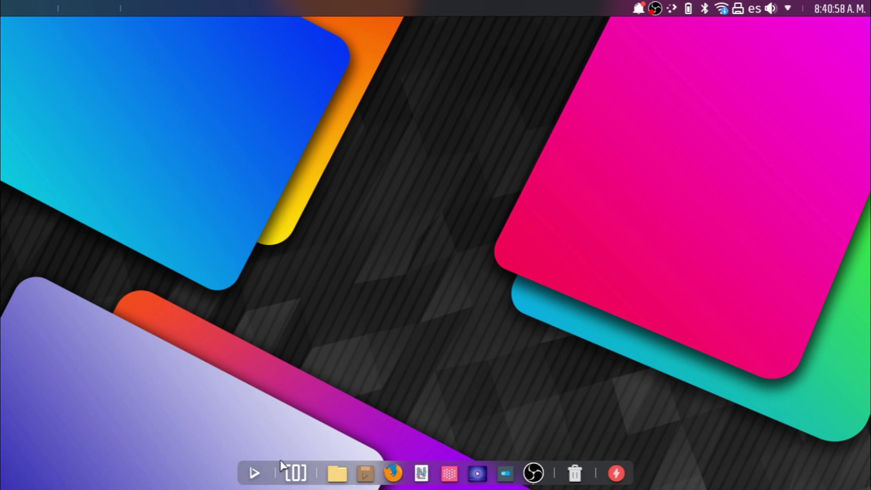
click(254, 474)
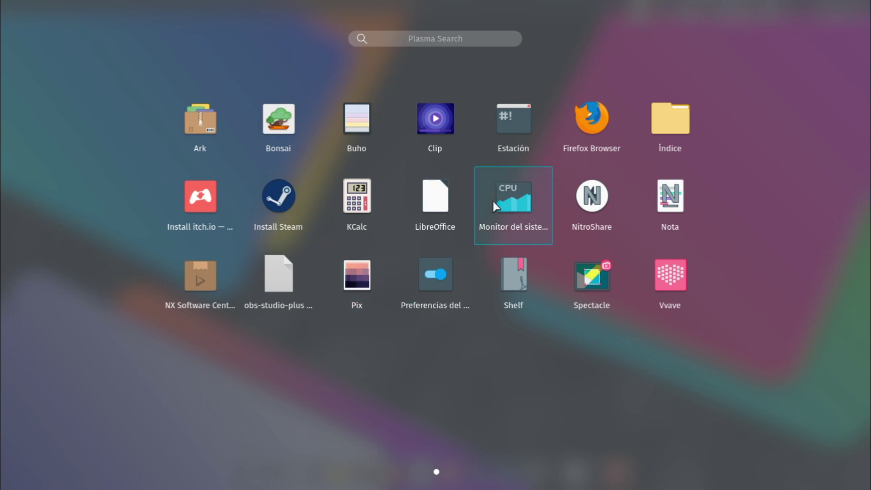
click(453, 202)
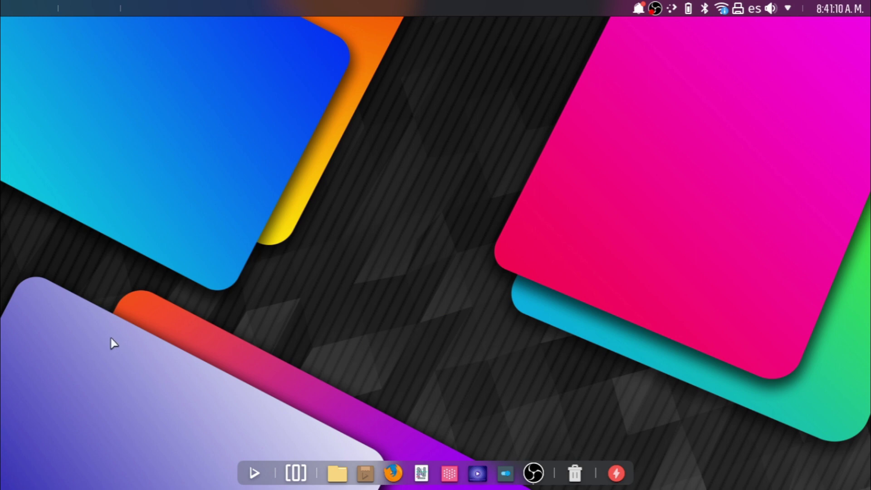
click(255, 473)
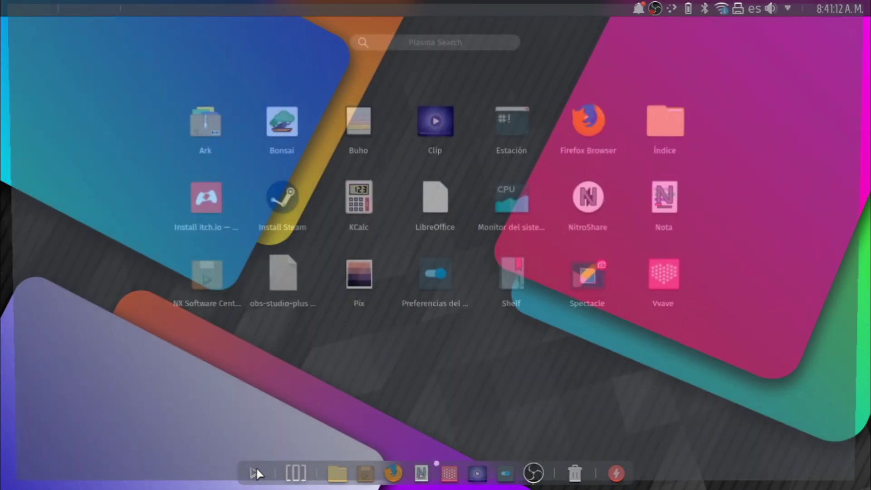
click(401, 215)
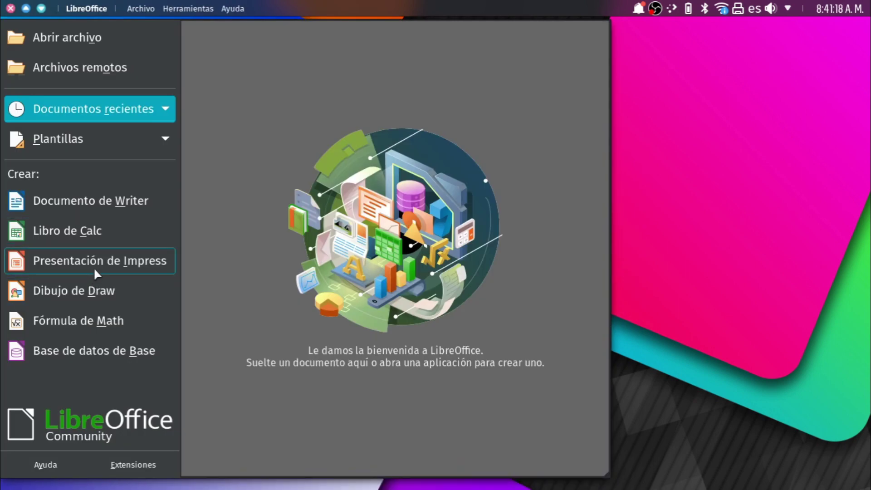
Step: Create a new Impress presentation from the Golosina template
click(90, 262)
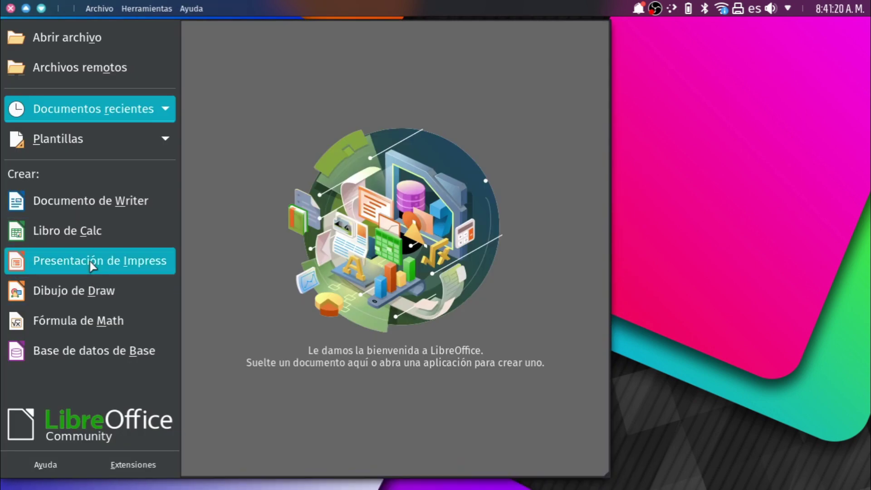
click(90, 261)
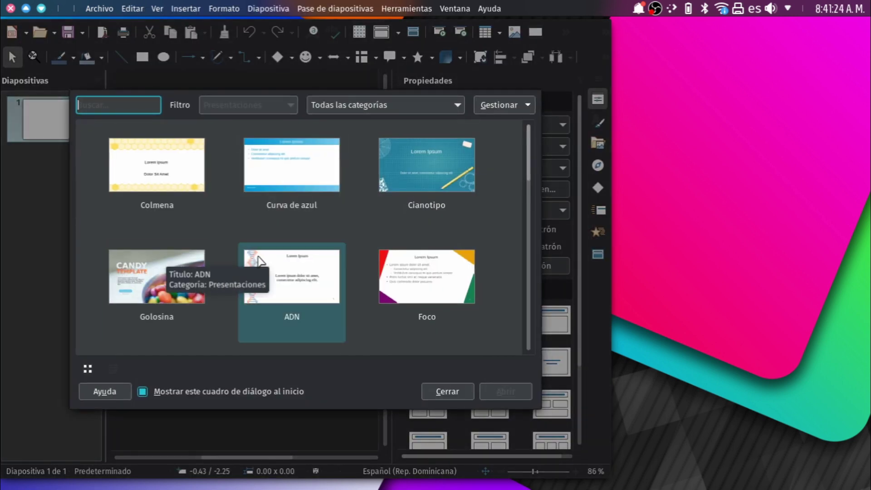
click(156, 277)
click(518, 387)
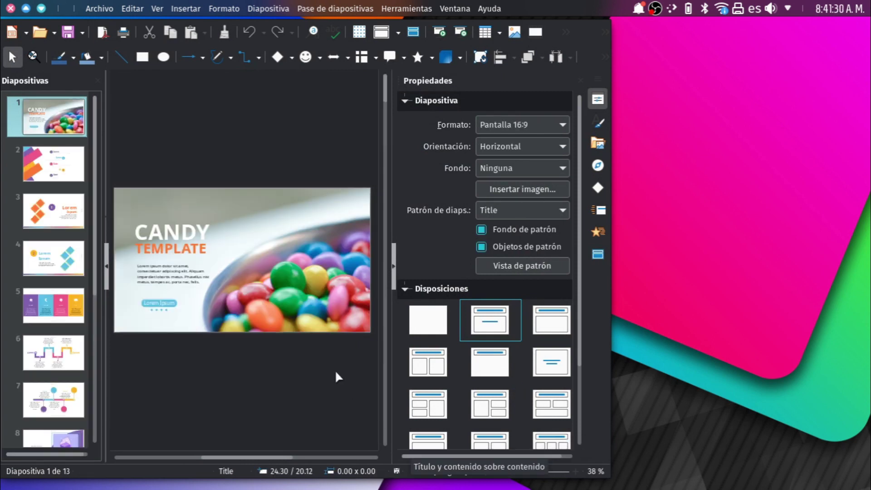
Step: Replace the title text "TEMPLATE" on the first slide with "HOlA"
click(203, 246)
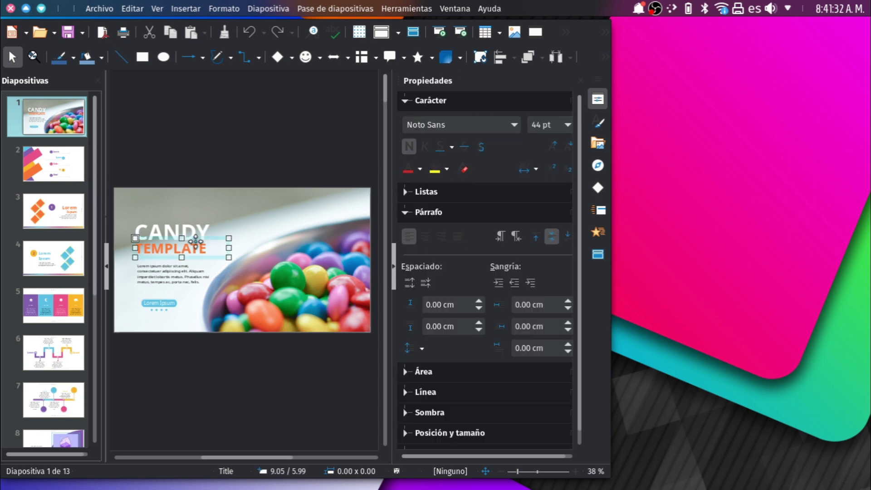
key(BackSpace)
key(BackSpace)
key(BackSpace)
key(BackSpace)
key(BackSpace)
key(BackSpace)
key(BackSpace)
key(BackSpace)
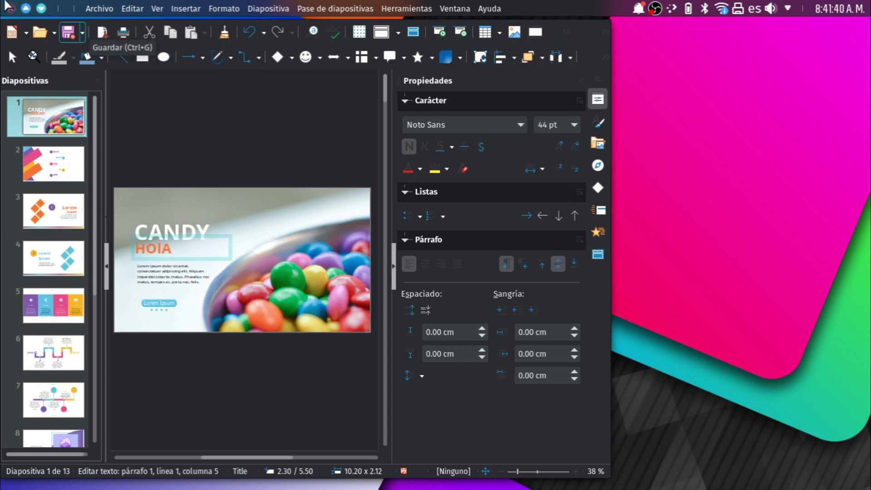
Step: Close the presentation without saving and switch to Firefox
click(6, 7)
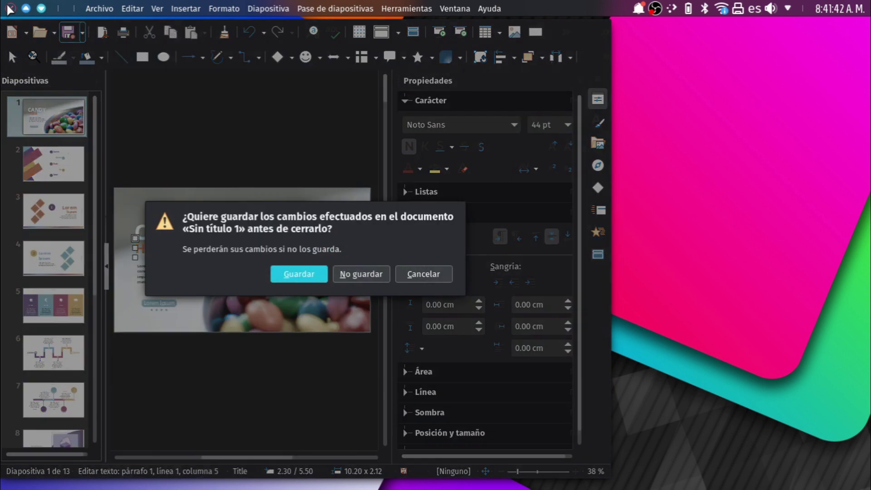
click(347, 274)
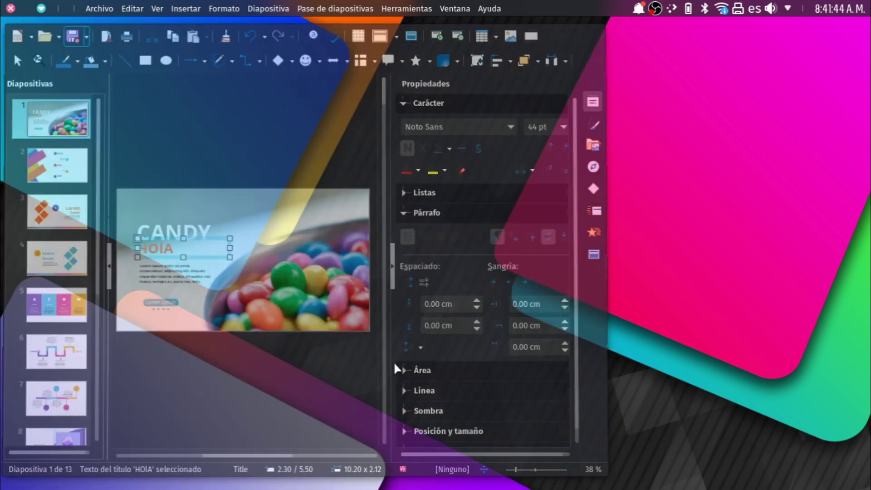
click(394, 474)
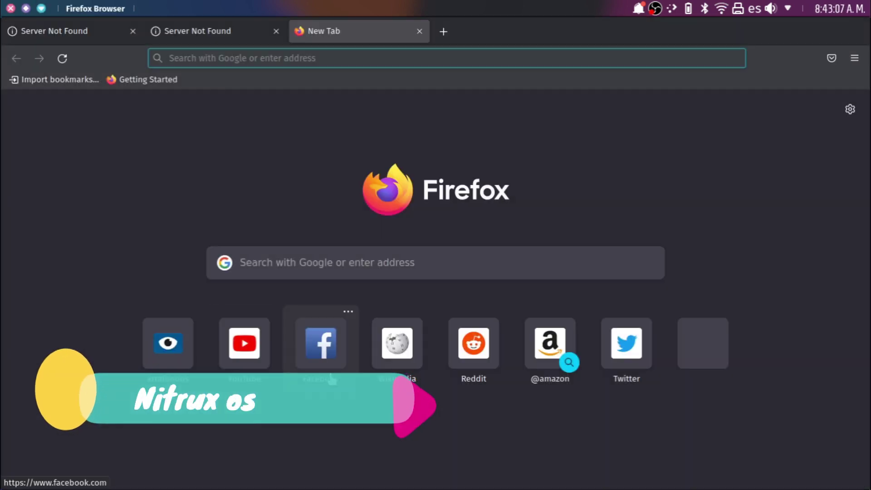
Step: Visit the Xtrafondos wallpaper site, and start entering an address beginning with "y" in a new tab
click(154, 335)
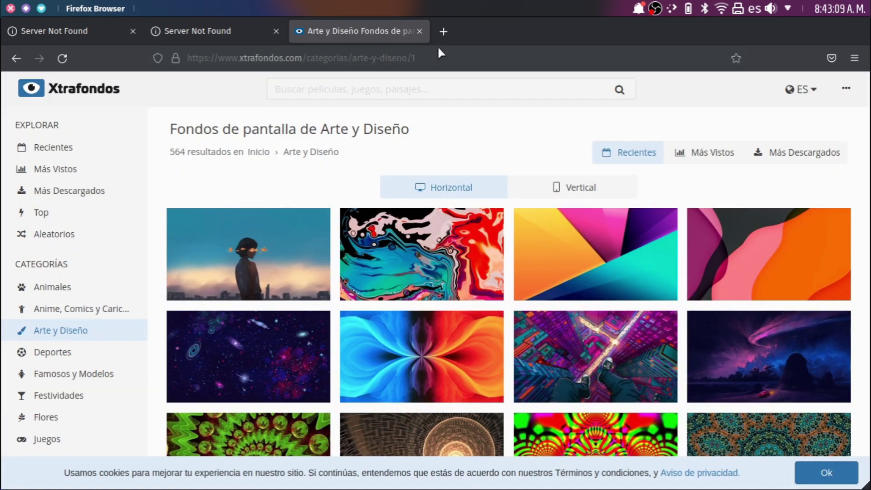
click(444, 32)
text(y)
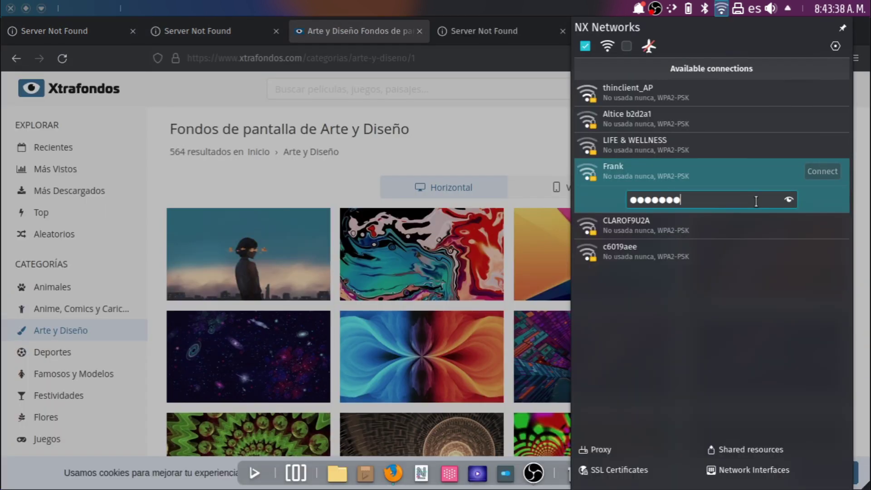
Step: Enter the Wi-Fi password for the selected network and connect to it
text(**)
key(Return)
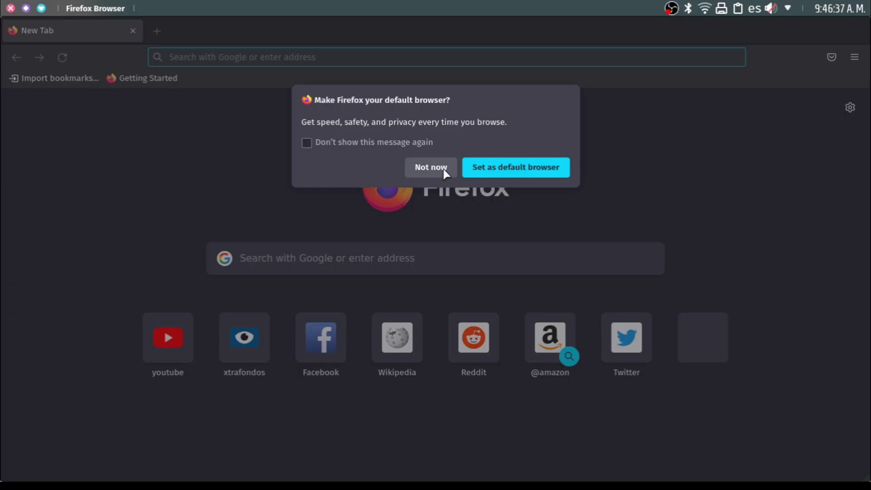
Step: Decline making Firefox the default browser, and search YouTube for "tech review"
click(432, 167)
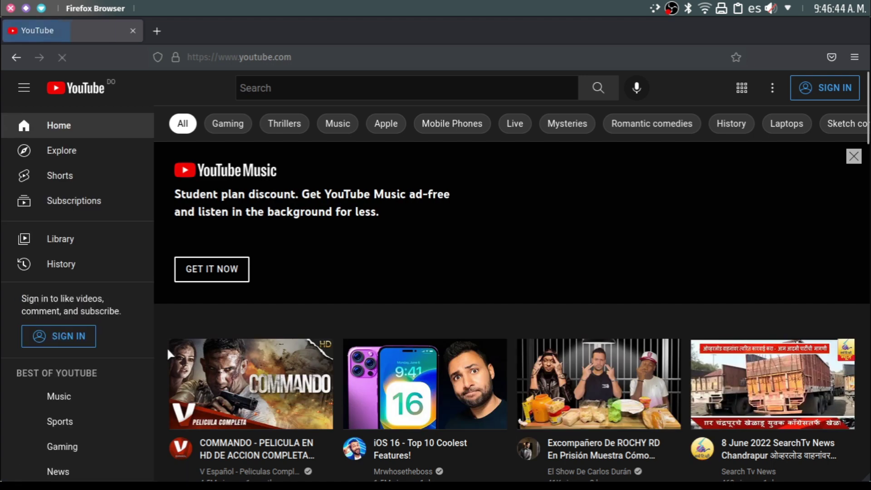
click(269, 88)
text(ra)
key(BackSpace)
key(BackSpace)
text(tech revi)
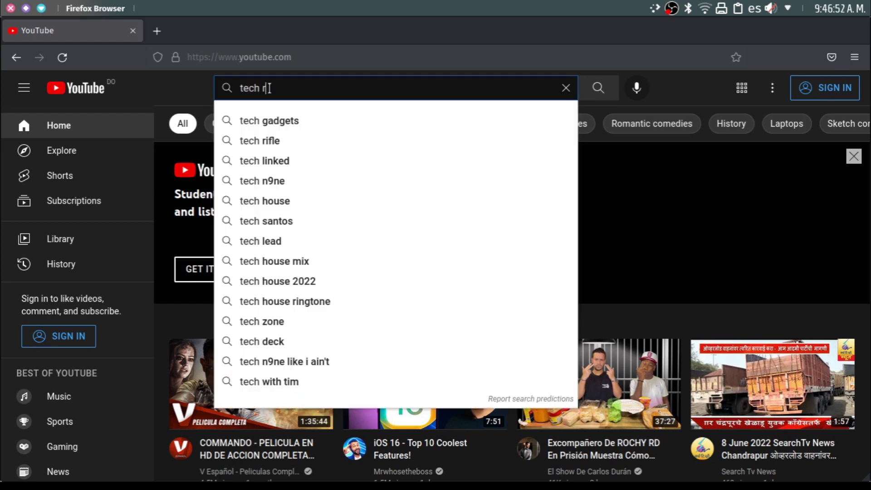
text(ew)
key(Return)
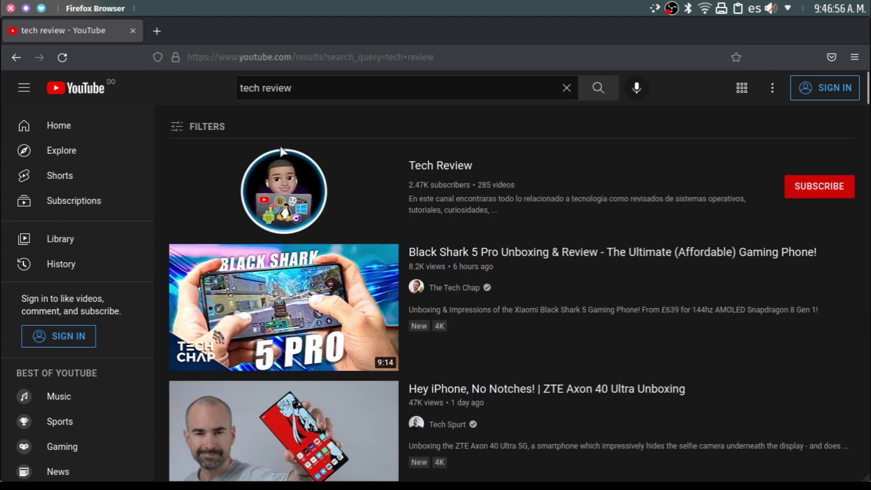
Step: Open the Tech Review channel and browse its home page and uploaded videos
click(275, 170)
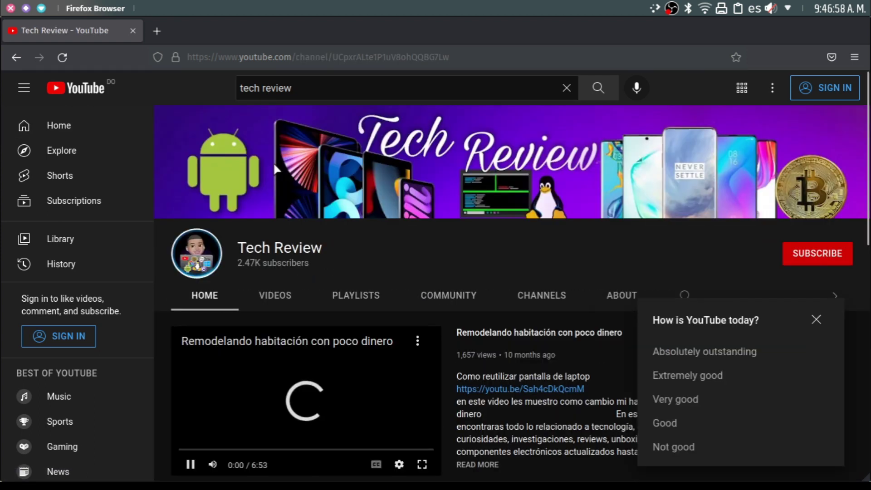
scroll(347, 252, down, 4)
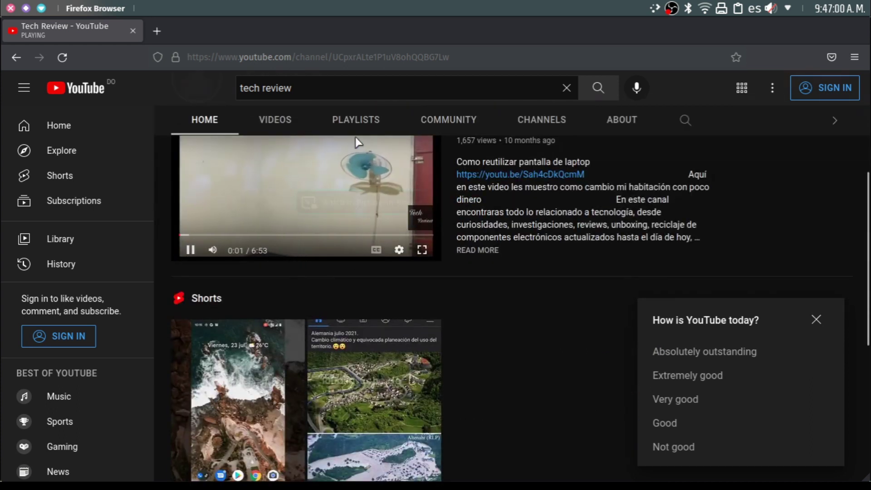
click(290, 125)
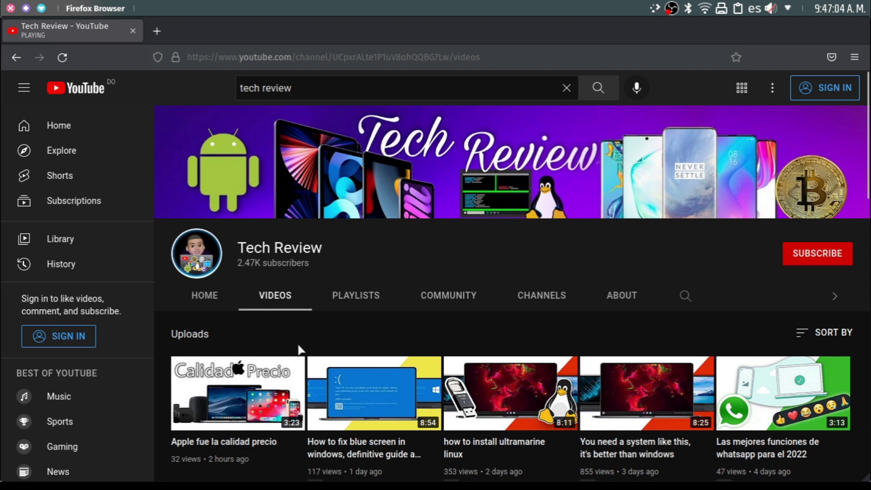
scroll(300, 350, down, 12)
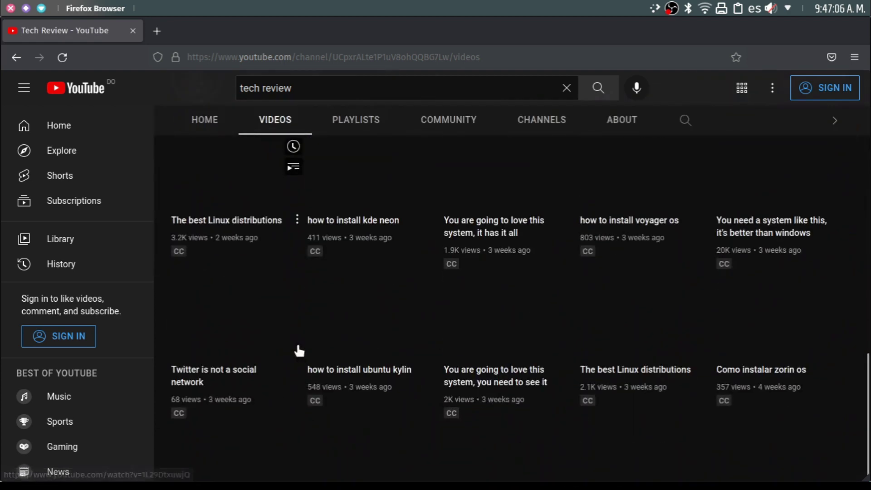
scroll(300, 349, up, 15)
scroll(267, 408, down, 7)
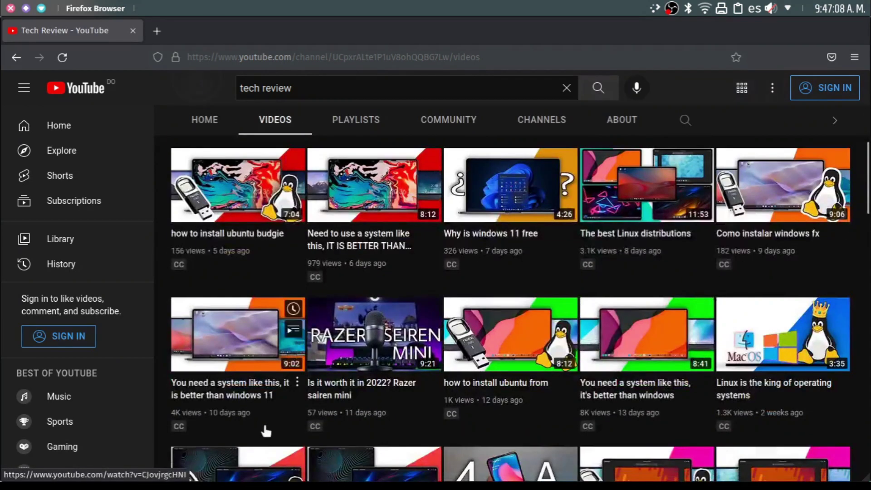
Step: Play the video "how to install ubuntu budgie", skipping the ad and jumping ahead to about 2:56
click(238, 207)
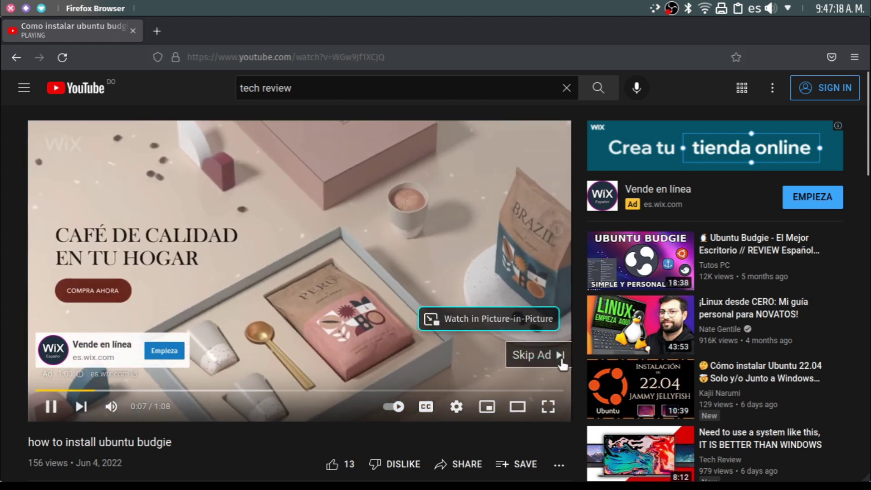
click(562, 358)
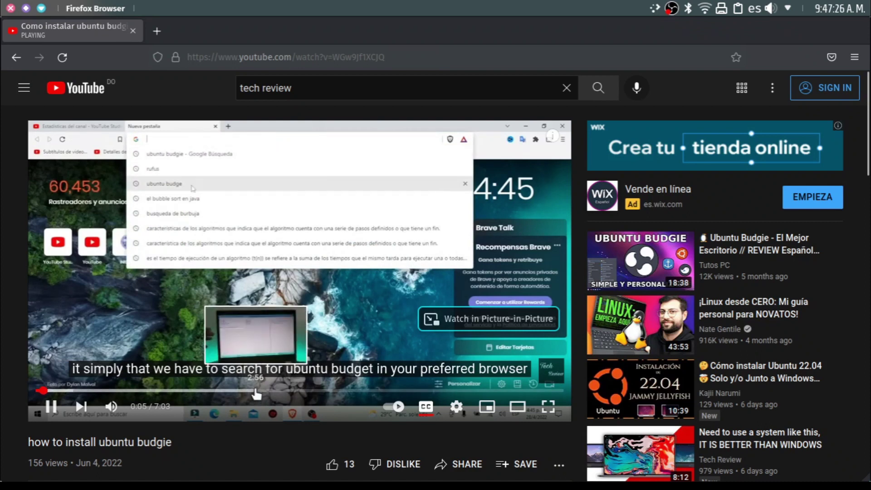
click(254, 390)
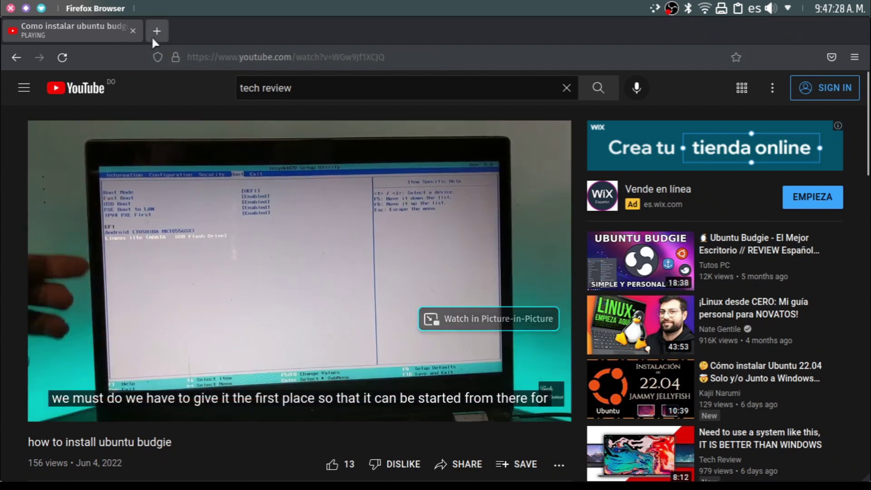
Step: Search the web for "gooogle" in a new Firefox tab, look through the results, and close the browser
click(156, 32)
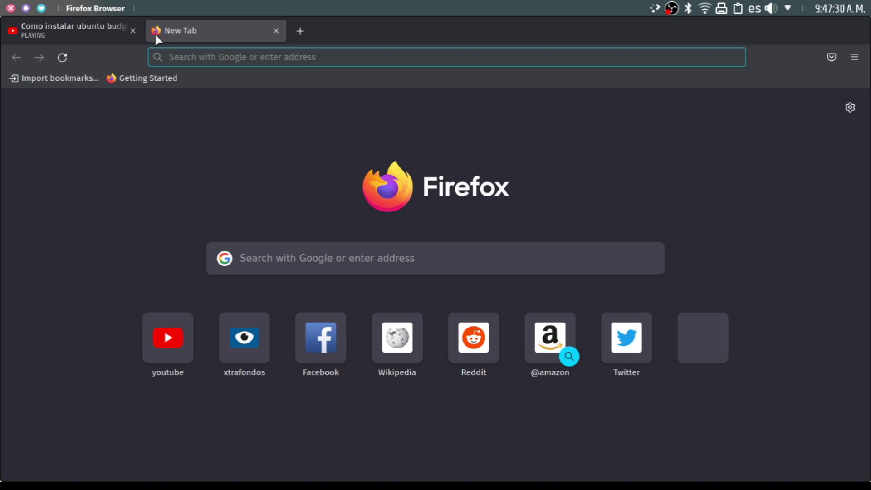
text(gooogle)
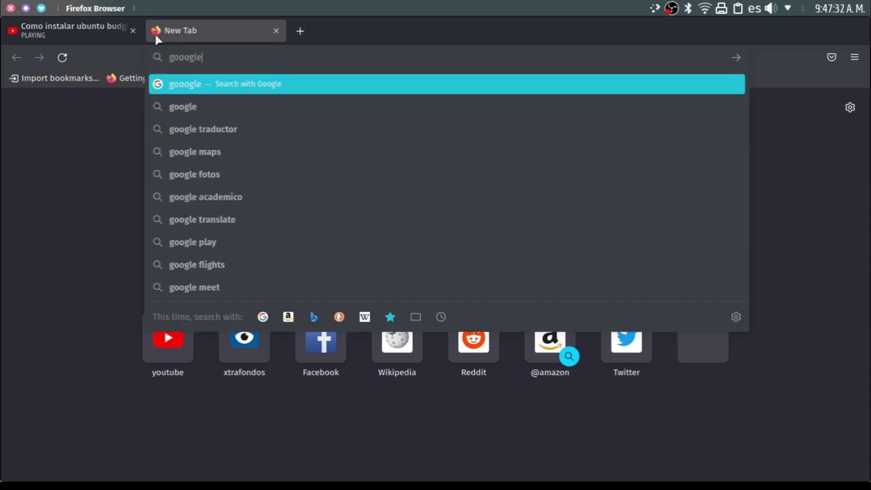
key(Return)
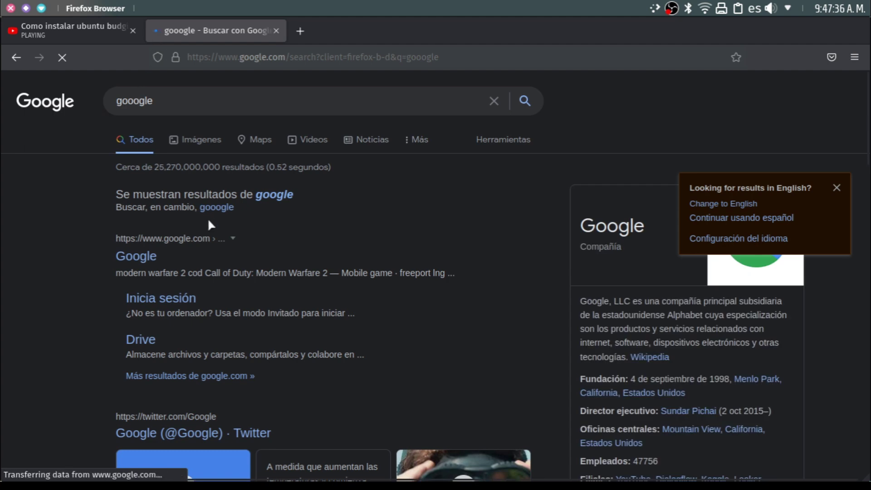
scroll(213, 227, down, 8)
scroll(214, 228, up, 3)
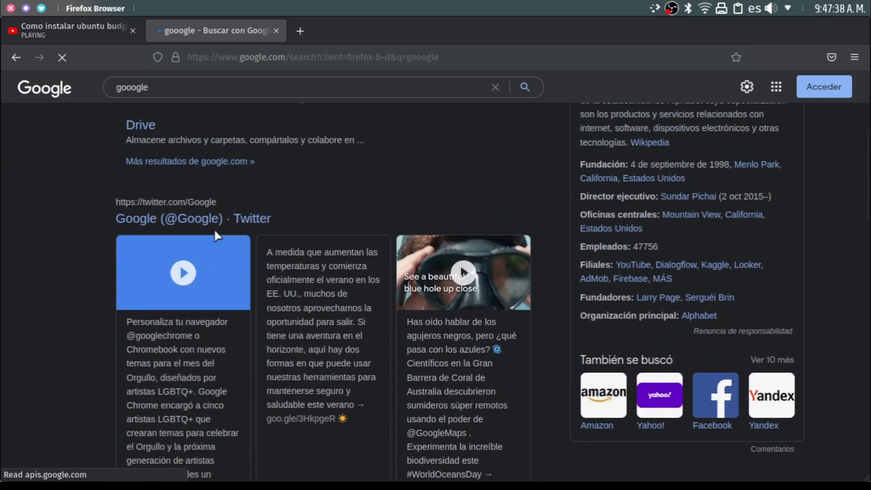
scroll(214, 227, up, 5)
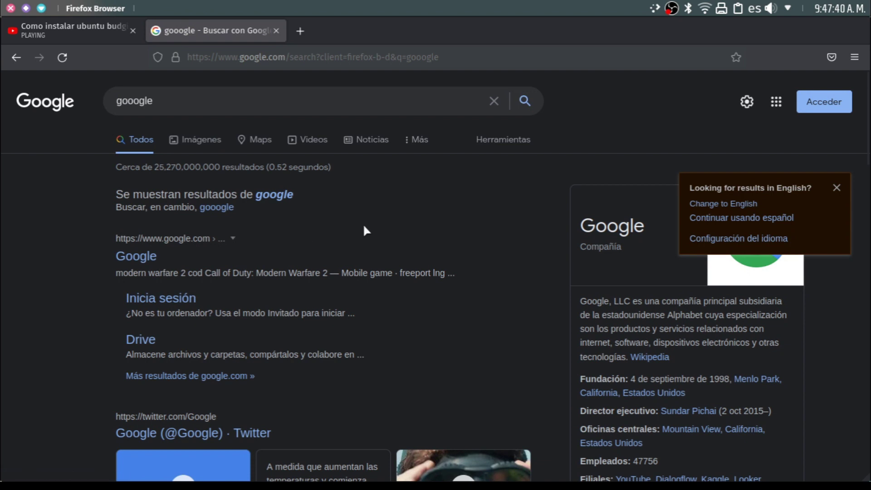
click(10, 8)
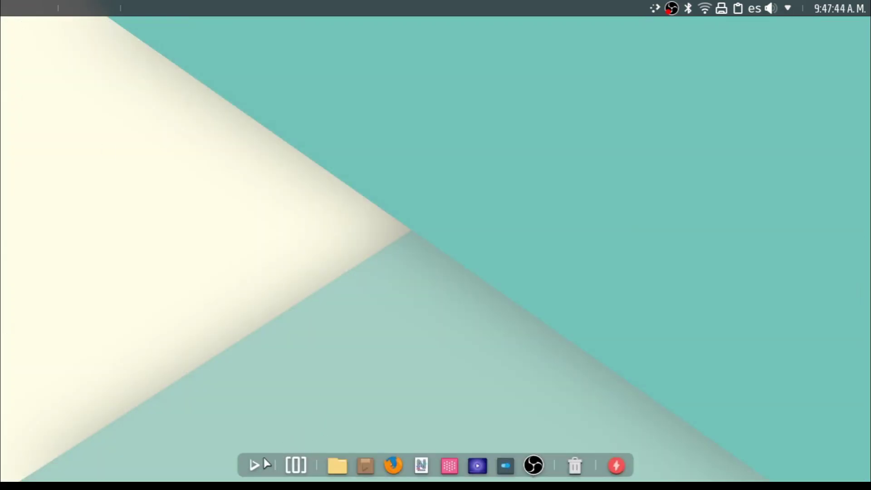
Step: Check the resource summary in the system monitor, close it, and look over the installed applications
click(255, 469)
text(mo)
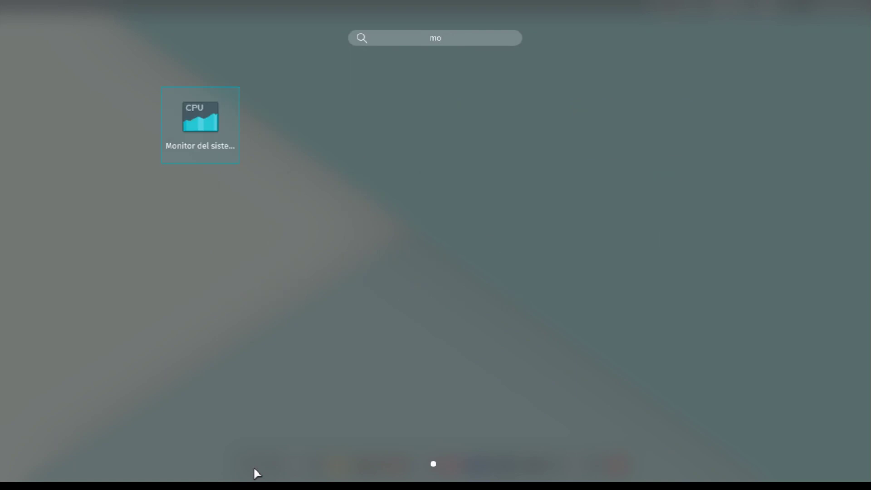
key(Return)
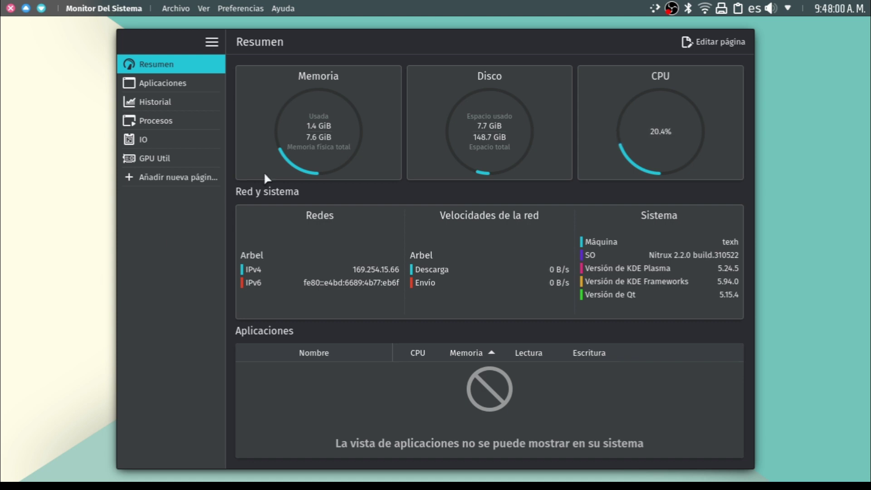
click(8, 9)
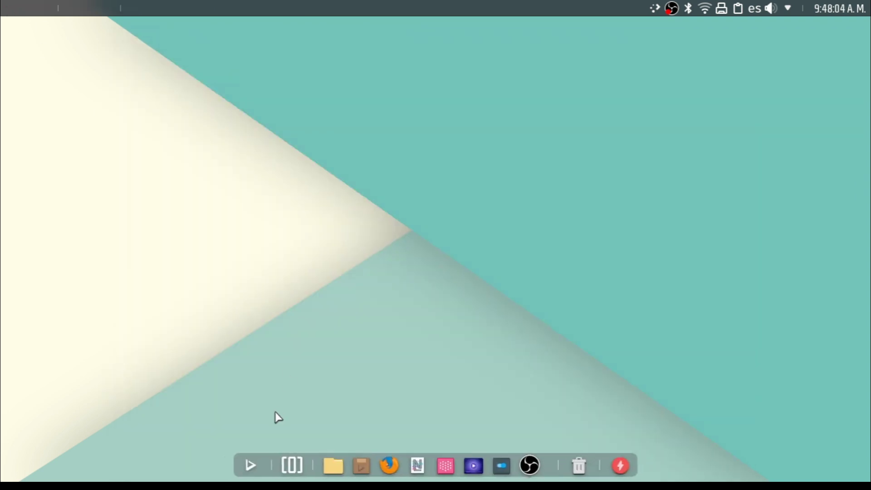
click(265, 458)
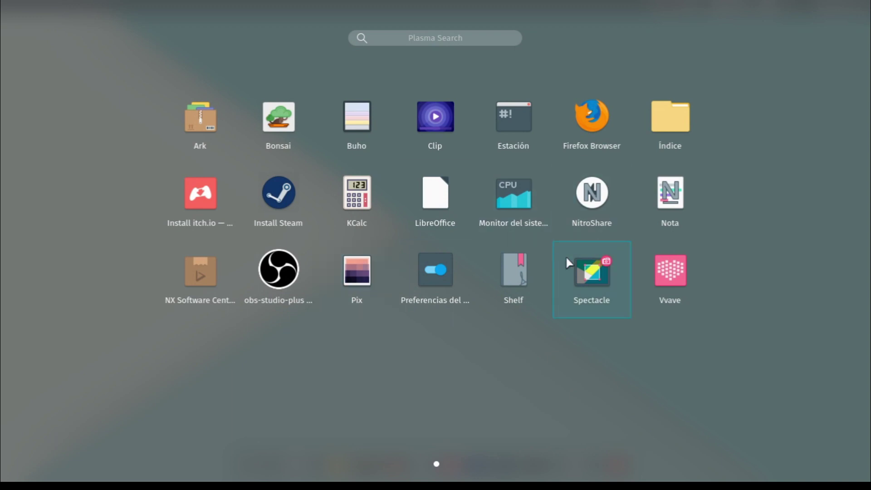
click(444, 392)
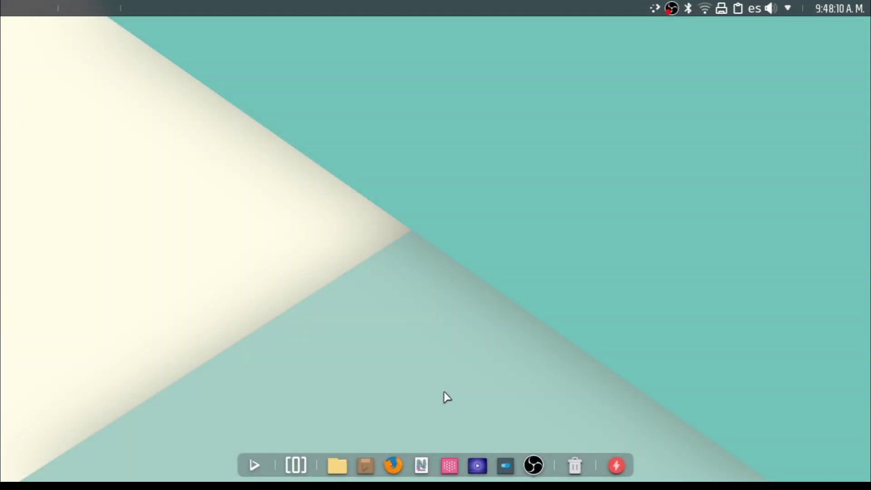
Step: Relaunch Firefox, decline making it the default browser, and close it again
click(394, 464)
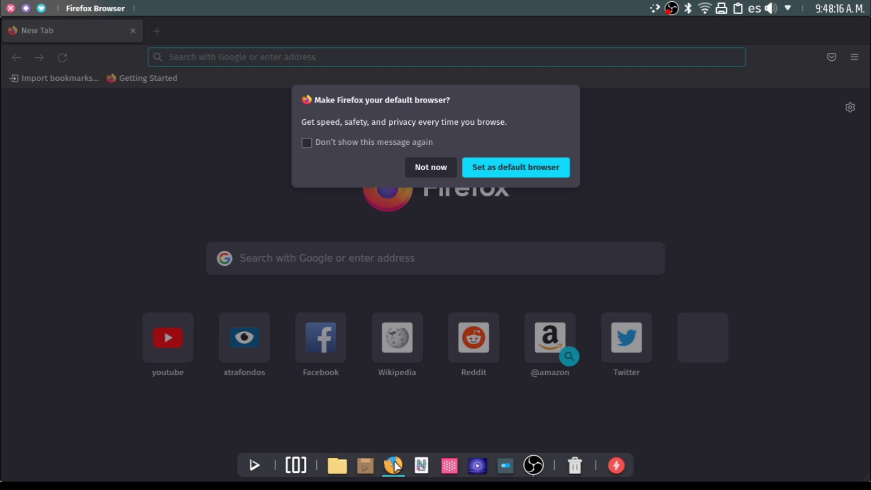
click(444, 168)
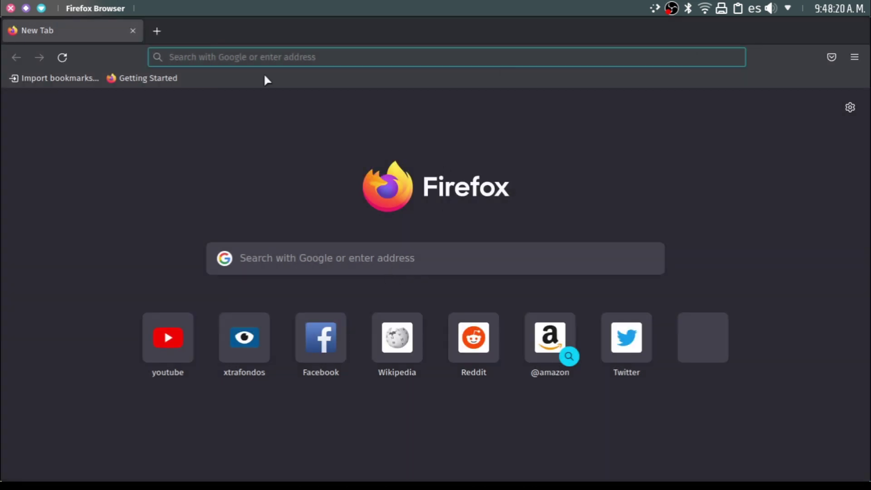
click(10, 8)
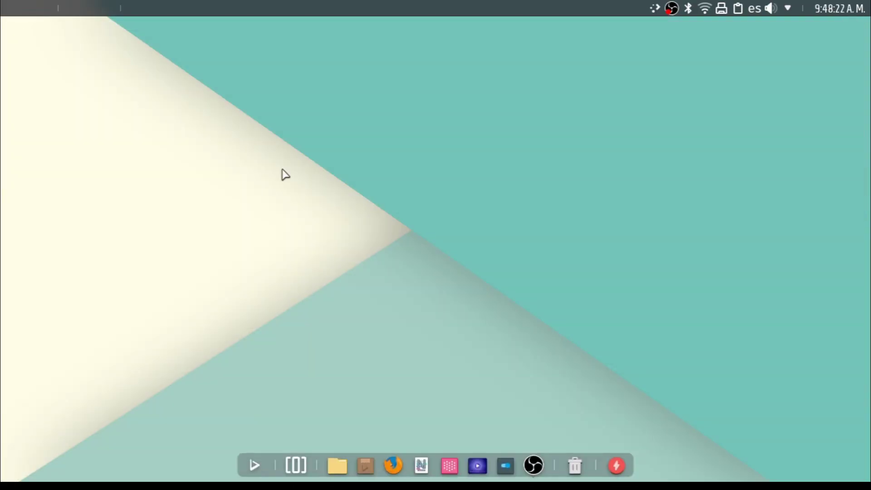
Step: Open the desktop background settings and apply the Paralelo wallpaper
right_click(282, 173)
click(366, 181)
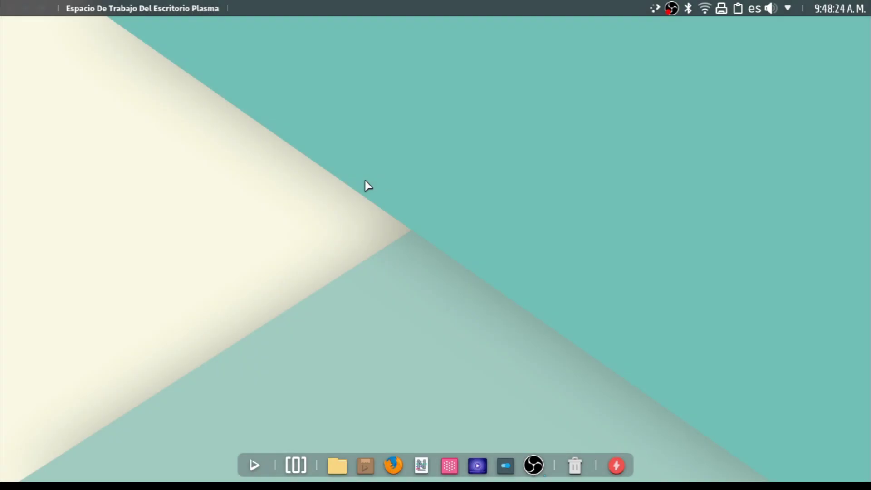
scroll(412, 271, down, 15)
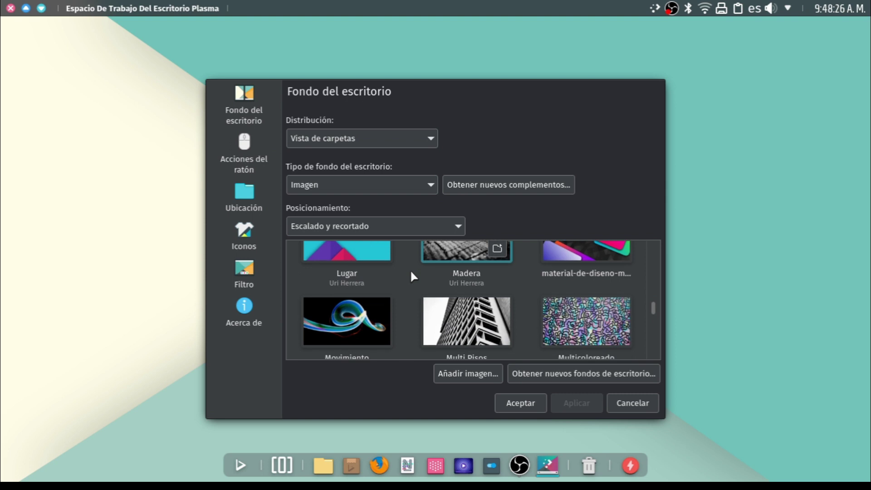
click(595, 325)
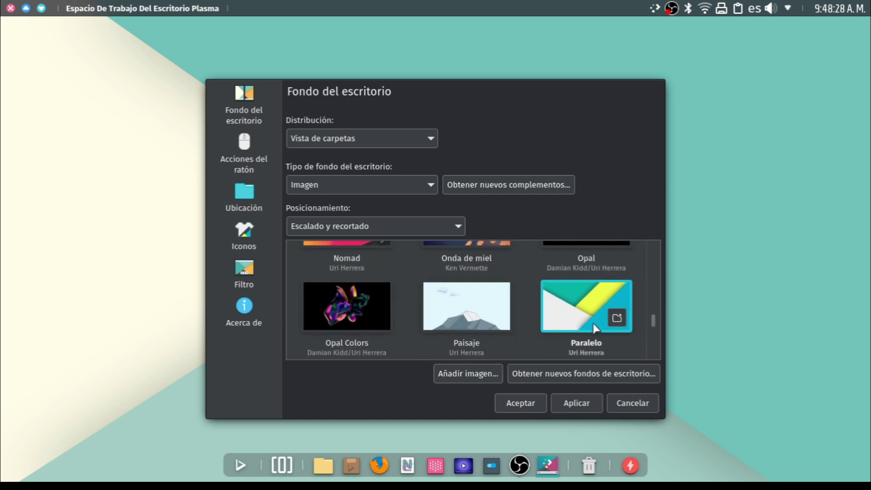
click(578, 402)
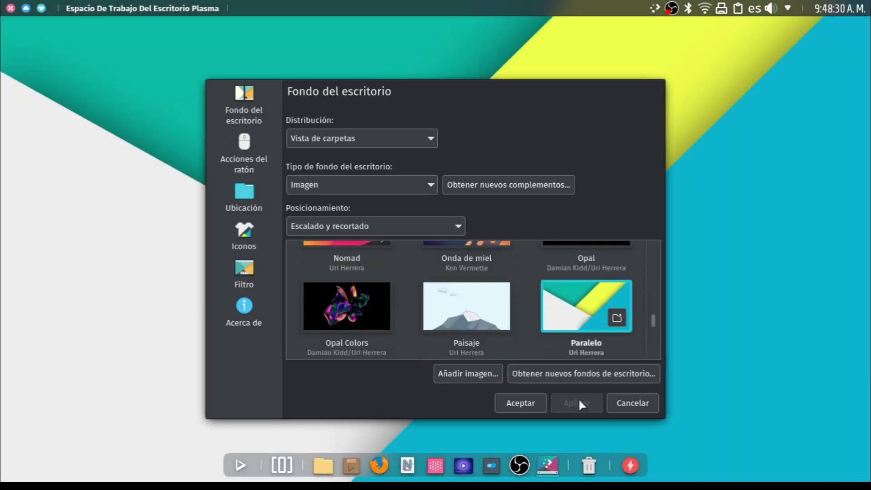
Step: Apply the Prime wallpaper to the desktop
scroll(527, 304, down, 3)
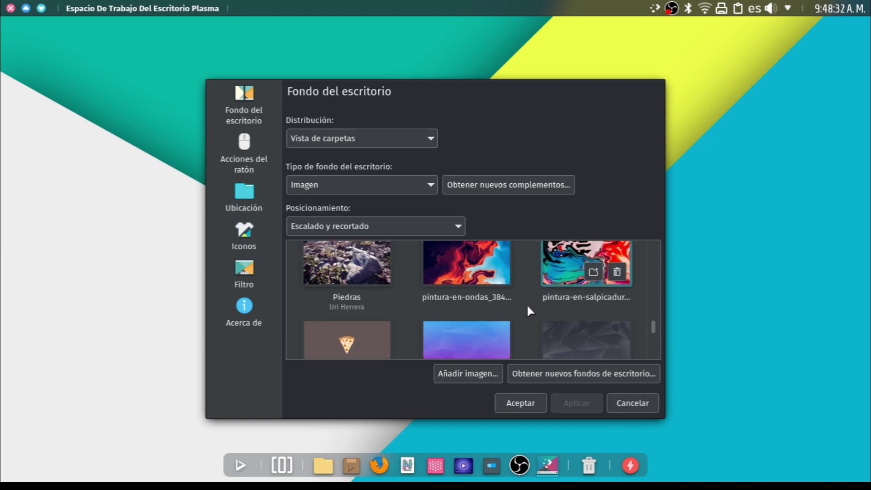
click(473, 341)
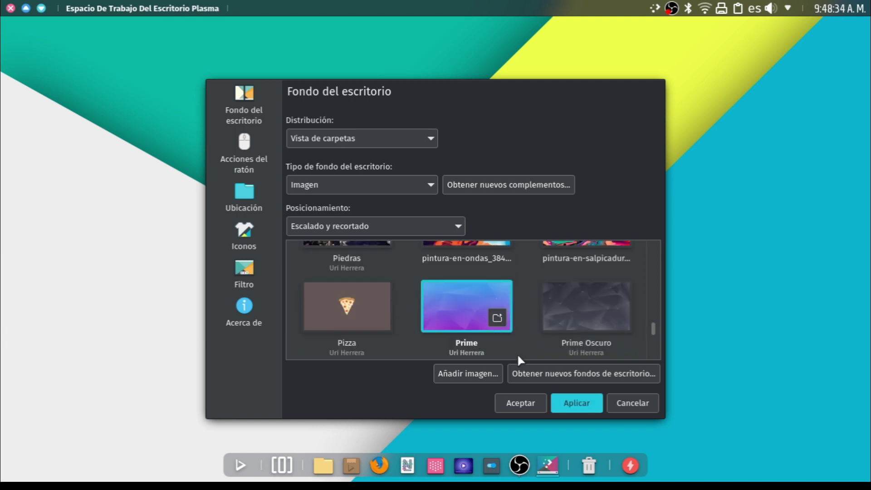
click(569, 401)
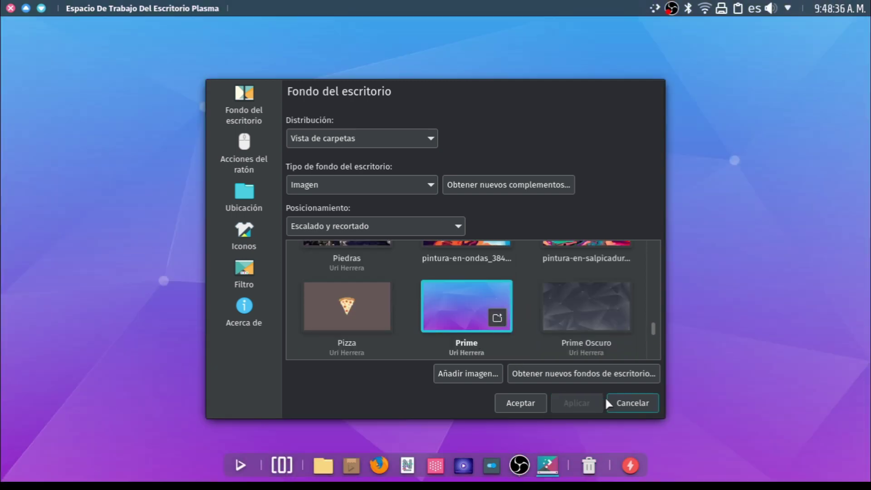
Step: Apply the wallpaper named The Broad and close the desktop background settings
scroll(502, 338, down, 5)
scroll(502, 337, down, 2)
click(590, 277)
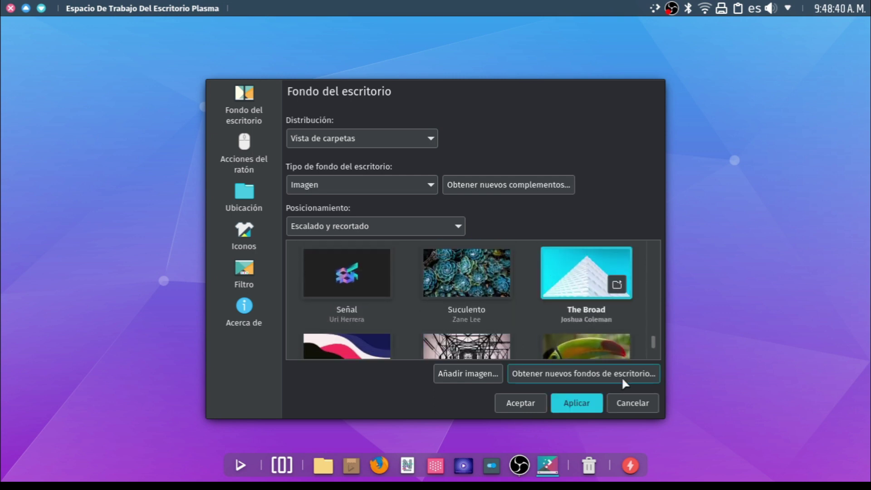
click(590, 403)
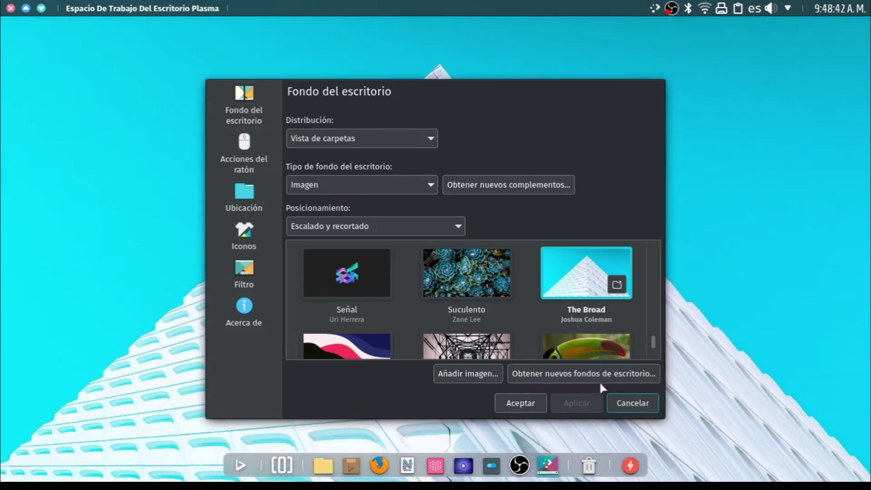
key(Escape)
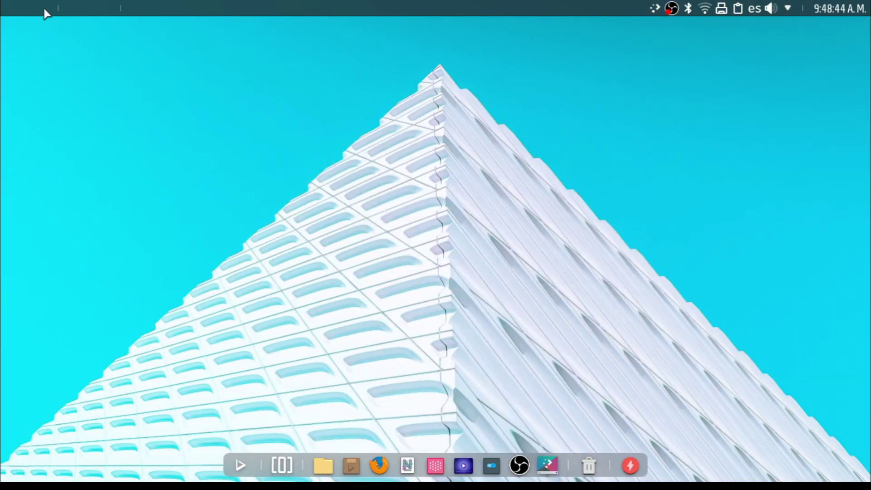
Step: Capture the full screen with Spectacle, save it as a PNG image in the Imágenes folder, and close Spectacle
key(Print)
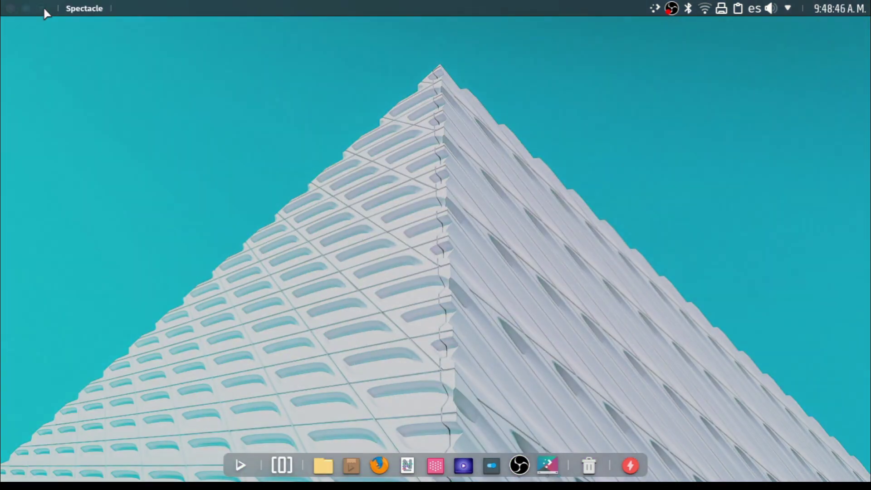
click(581, 270)
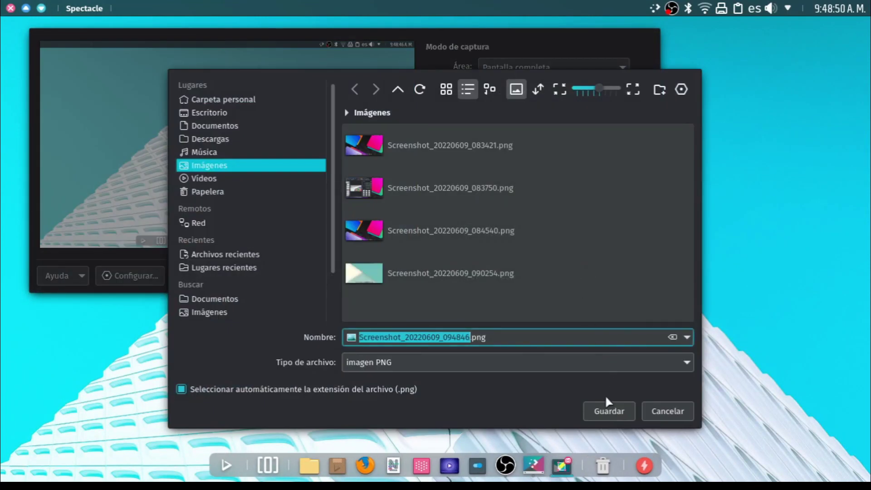
click(606, 413)
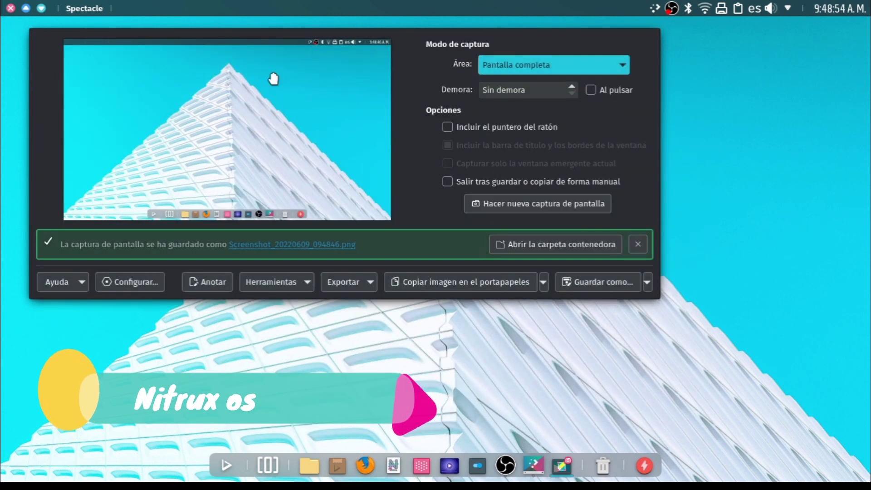
click(11, 8)
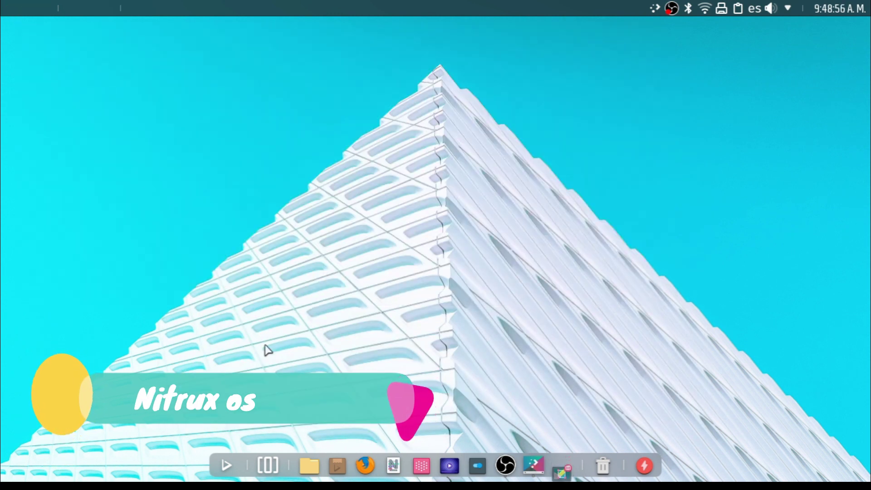
Step: Look over the installed applications, and show the OBS Studio window briefly before minimizing it
click(242, 465)
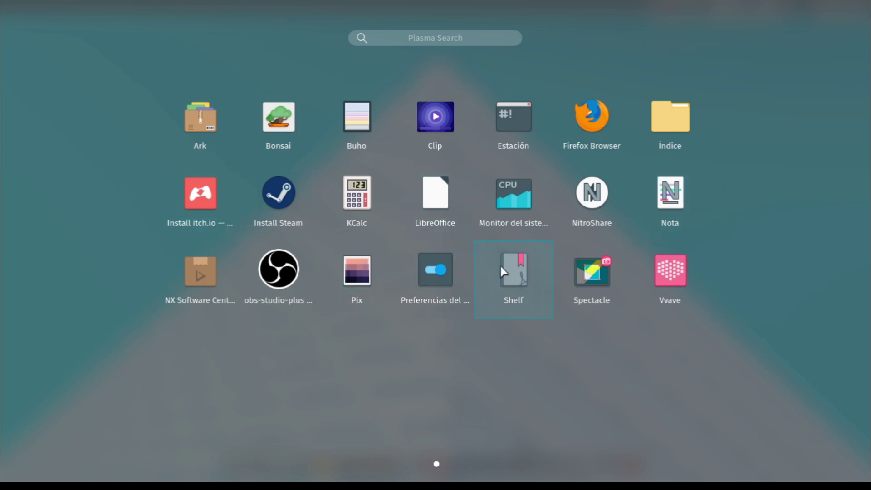
click(659, 382)
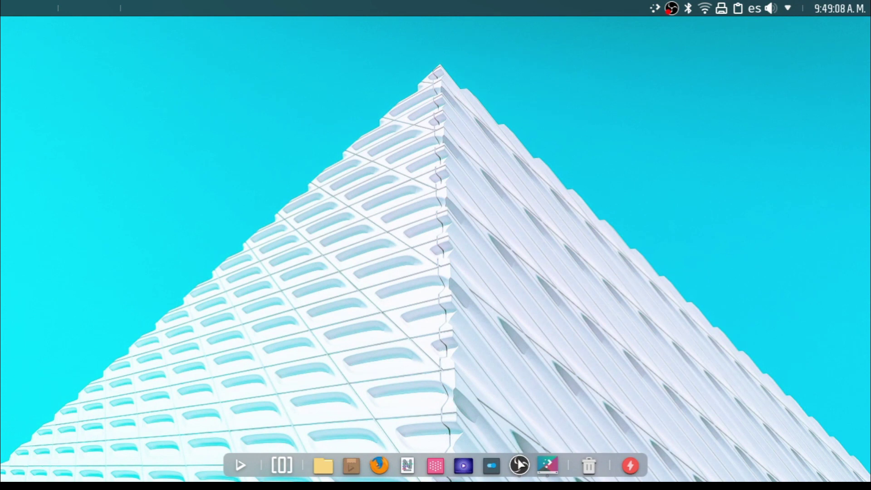
click(520, 465)
click(770, 55)
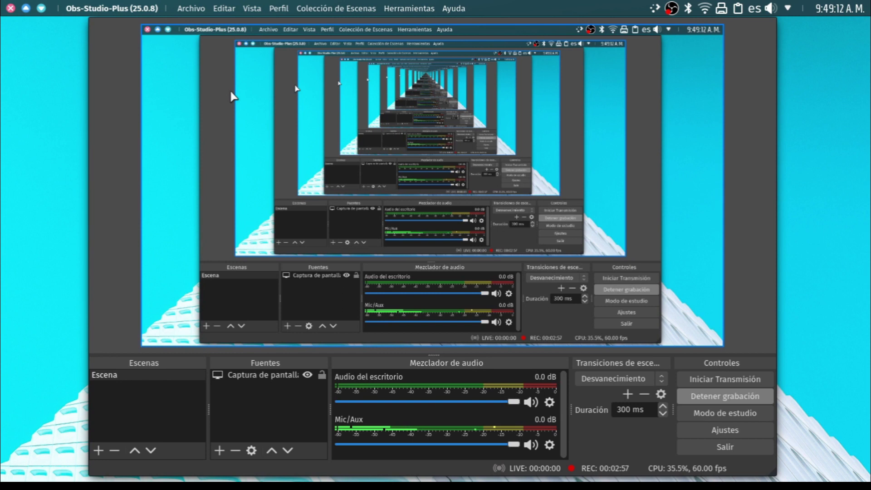
click(40, 9)
Step: Open NX Software Center and browse the store's categories, Maui apps, newest packages and popular games
key(super)
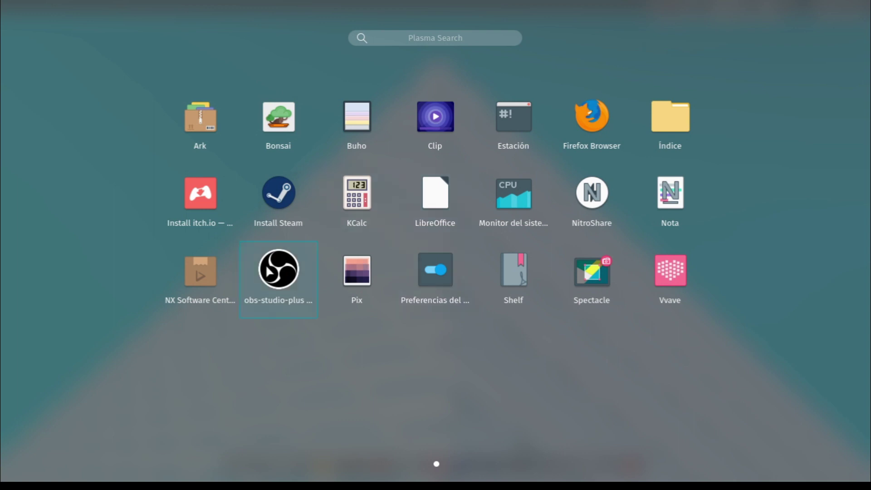
click(184, 278)
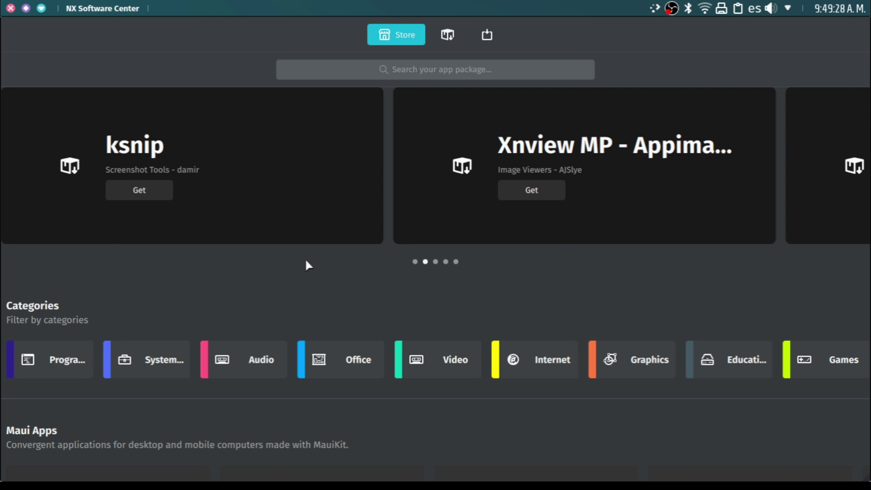
scroll(346, 302, down, 7)
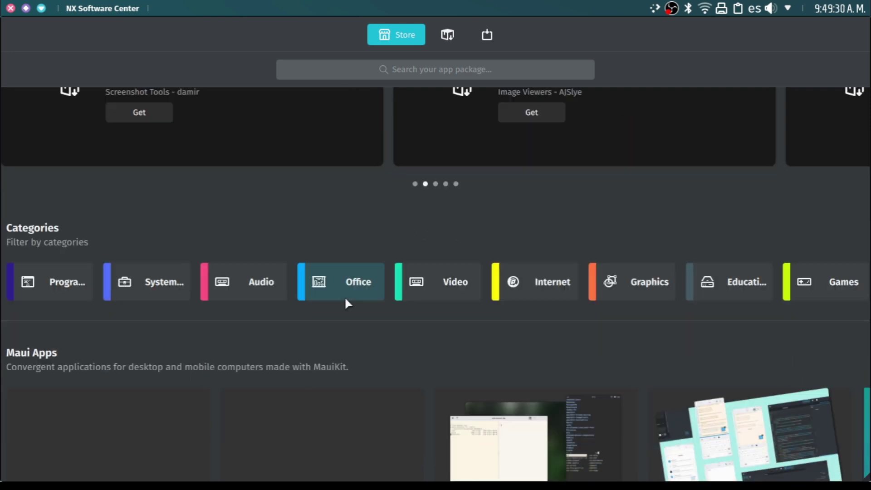
scroll(346, 302, down, 2)
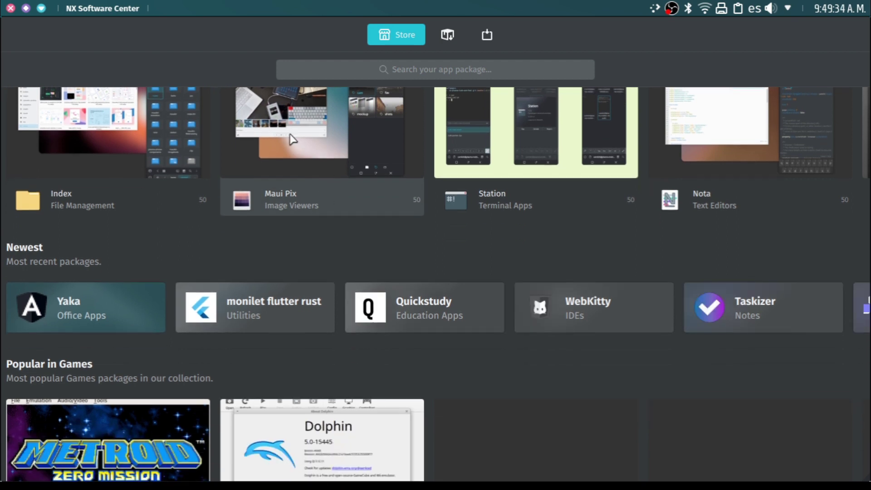
Step: View the Maui Pix package details and return to the store overview
click(291, 136)
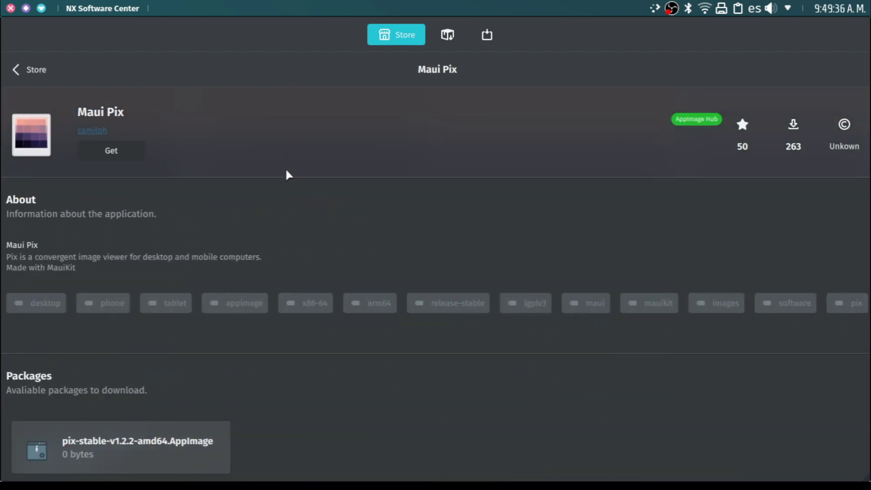
click(38, 71)
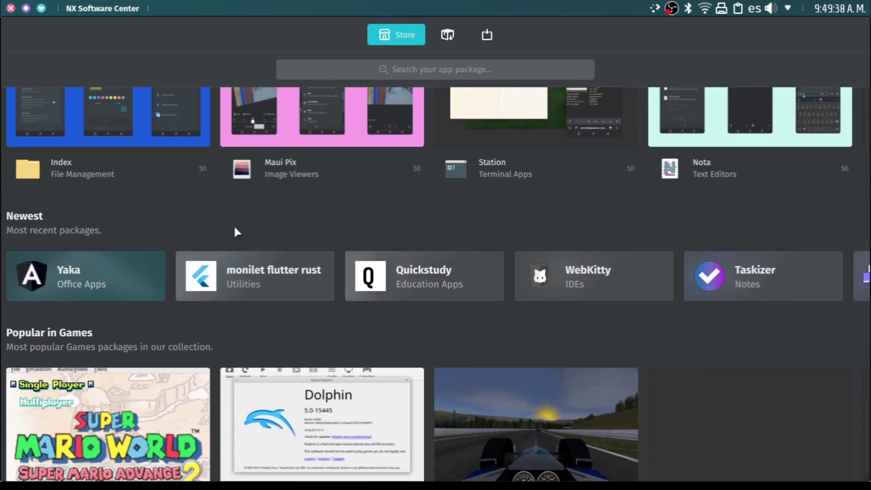
Step: Browse the store's popular audio apps and most downloaded packages, and close NX Software Center
scroll(233, 224, down, 5)
scroll(235, 232, down, 4)
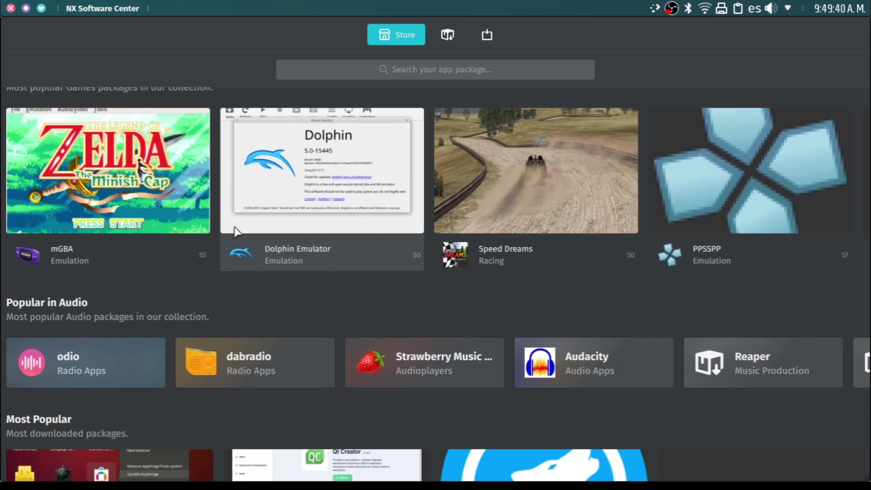
scroll(236, 232, down, 4)
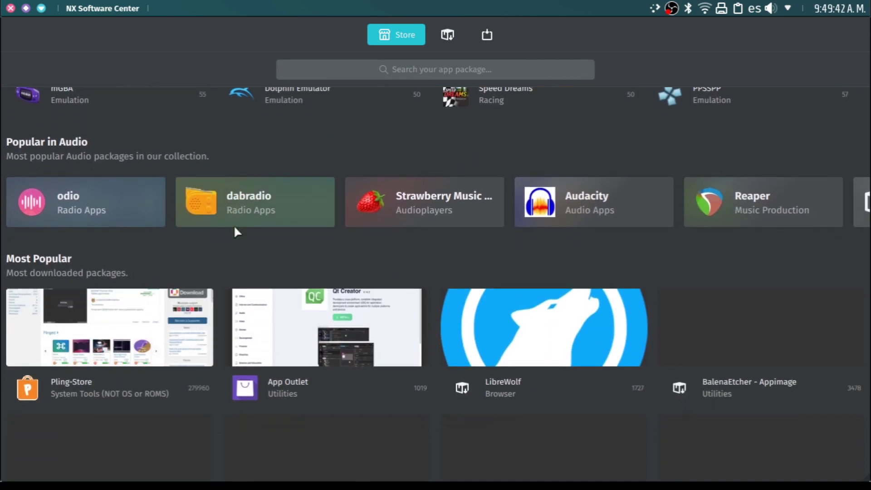
scroll(235, 231, down, 4)
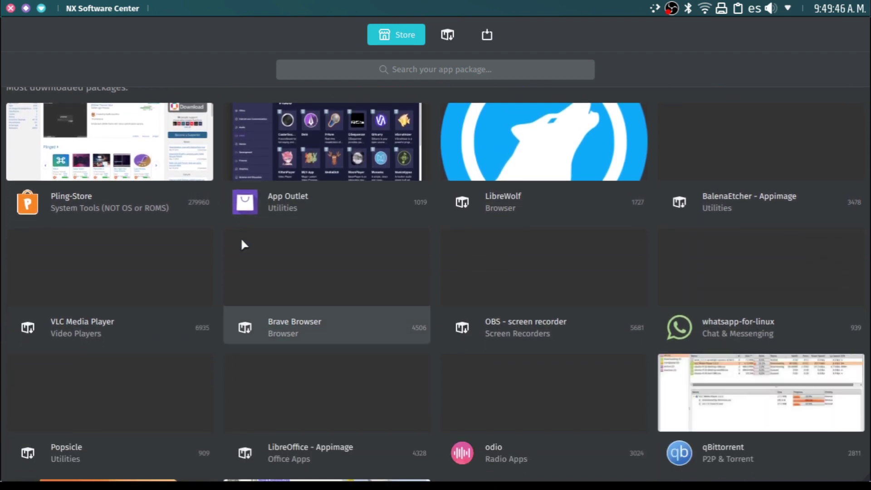
scroll(242, 245, down, 3)
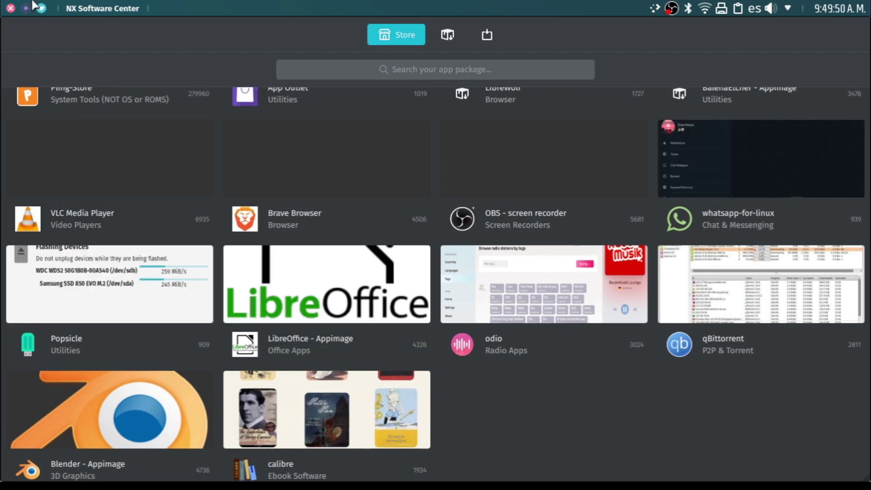
click(10, 8)
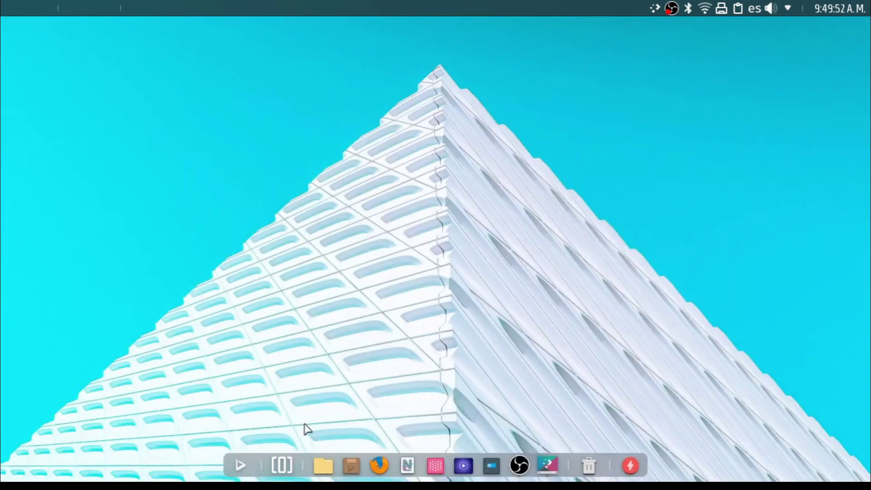
Step: Look over the installed applications, and show the OBS Studio window, declining to quit it and minimizing it
click(240, 466)
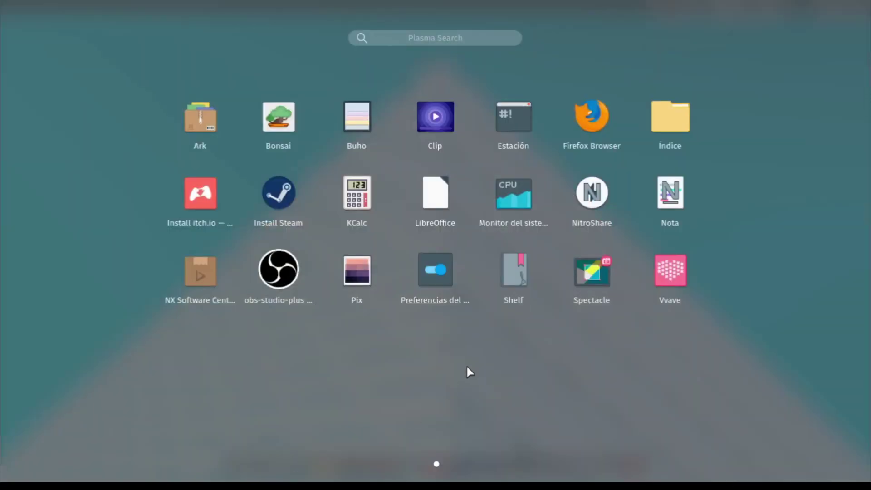
click(465, 366)
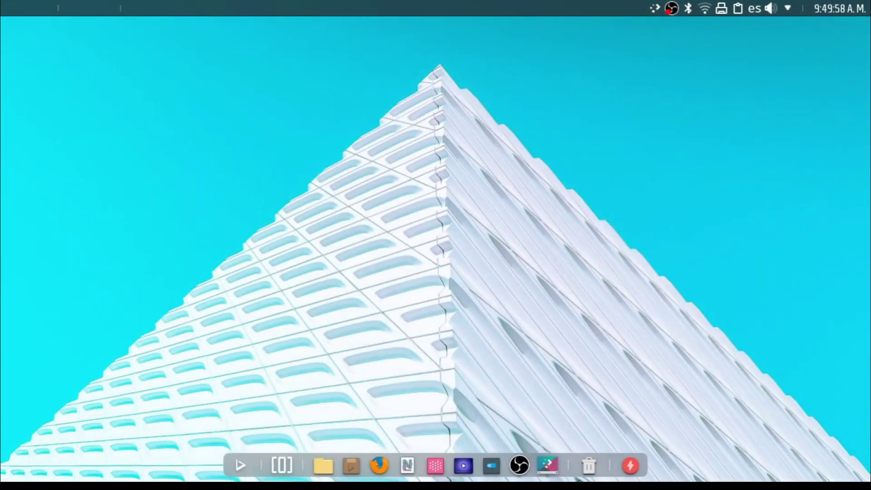
click(522, 469)
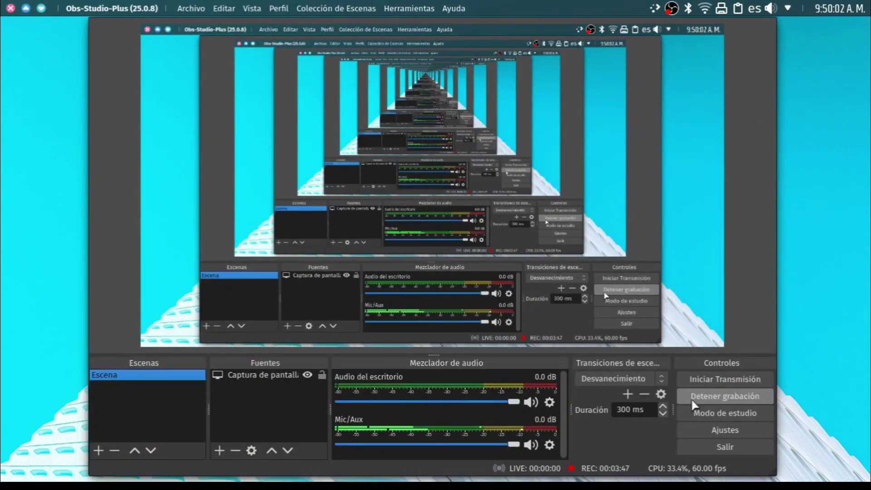
click(5, 7)
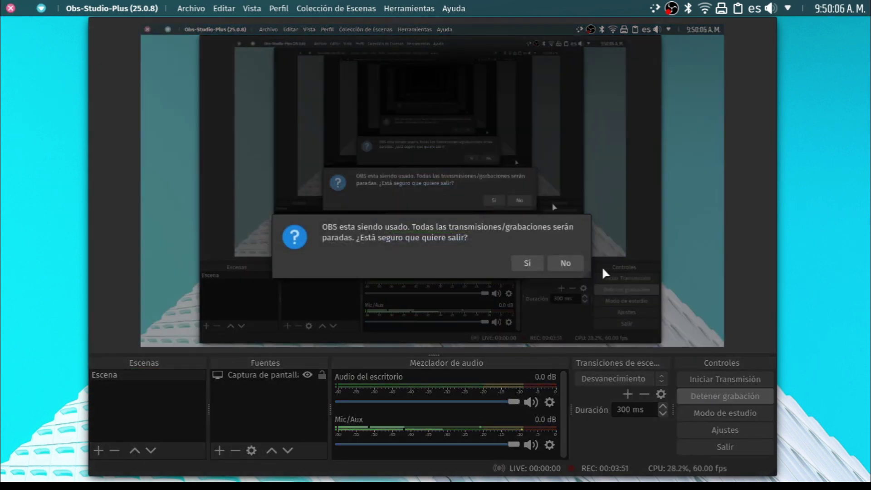
click(568, 262)
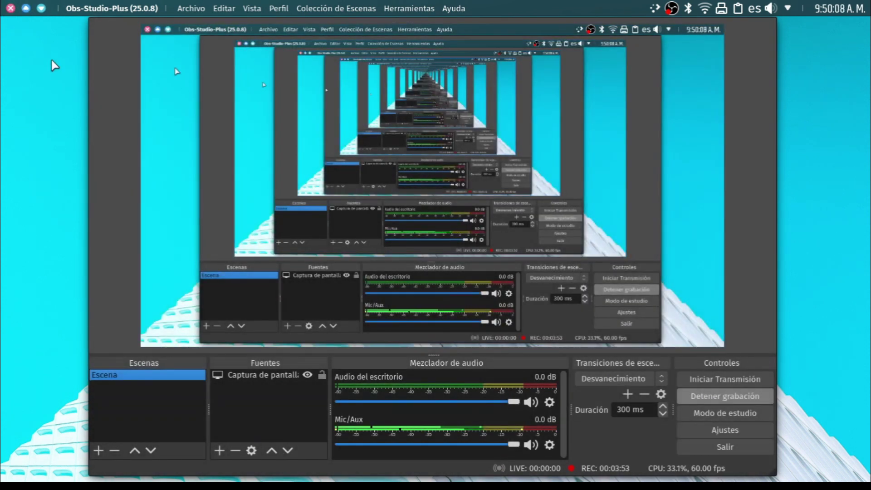
click(41, 9)
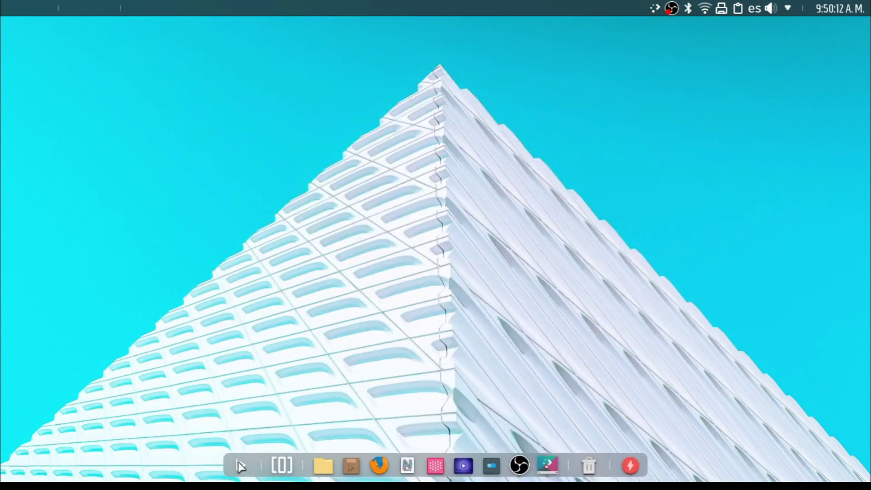
Step: Launch Spectacle from the installed applications overview
click(240, 465)
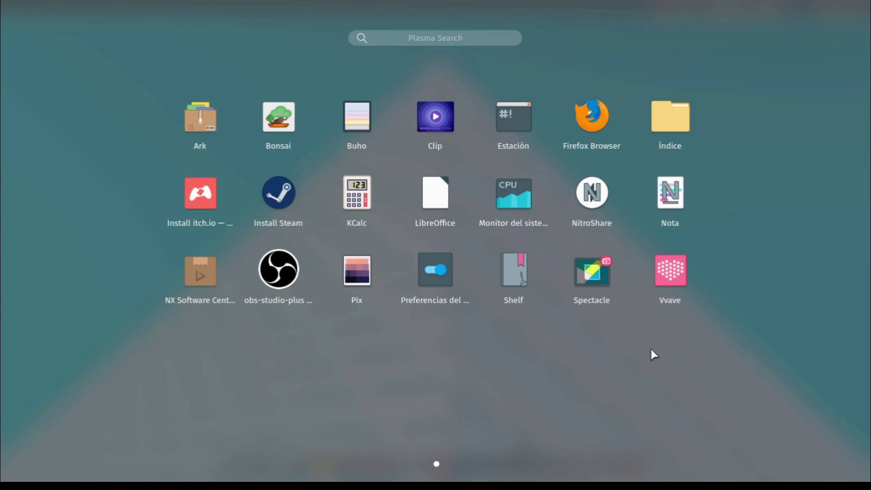
click(573, 255)
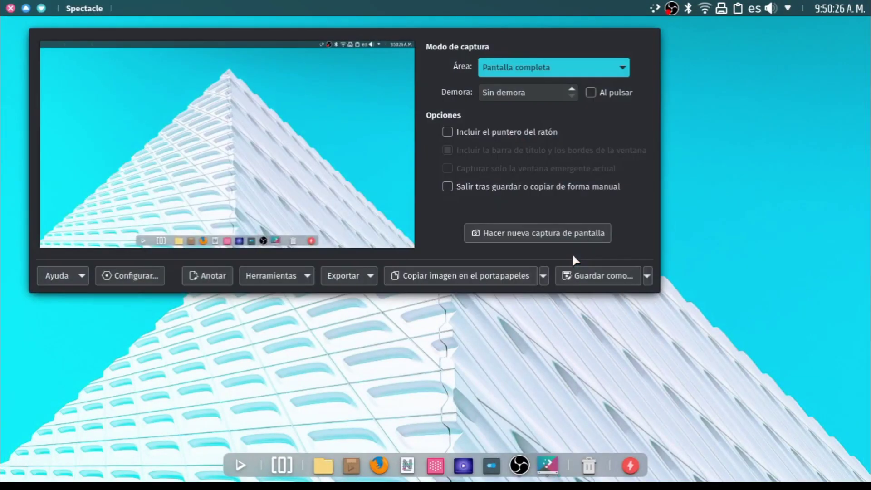